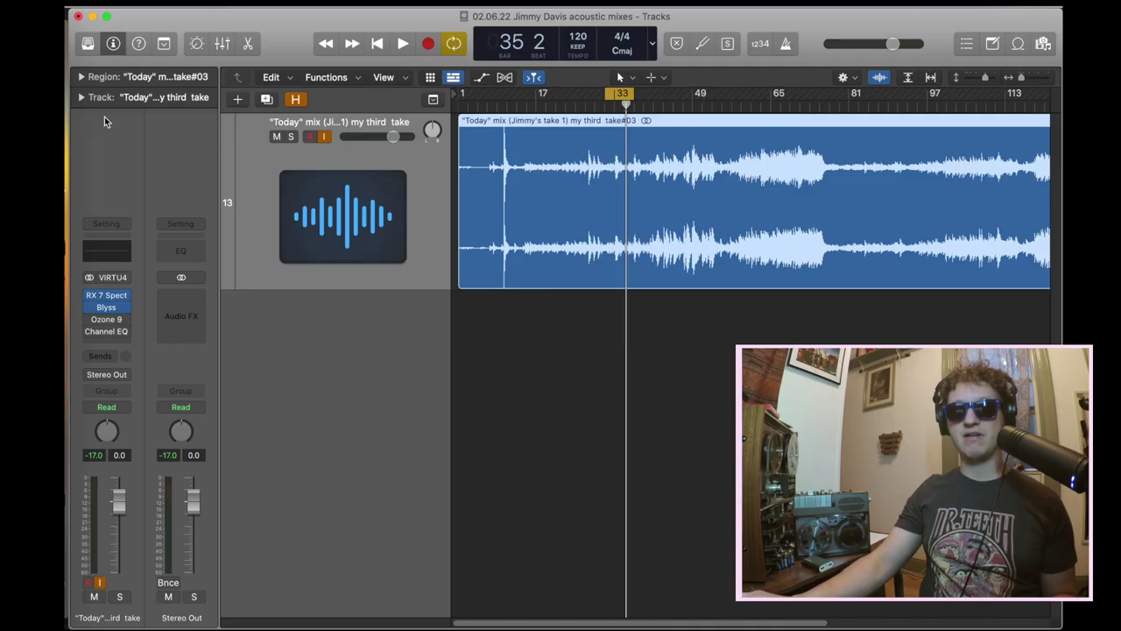
left_click(107, 295)
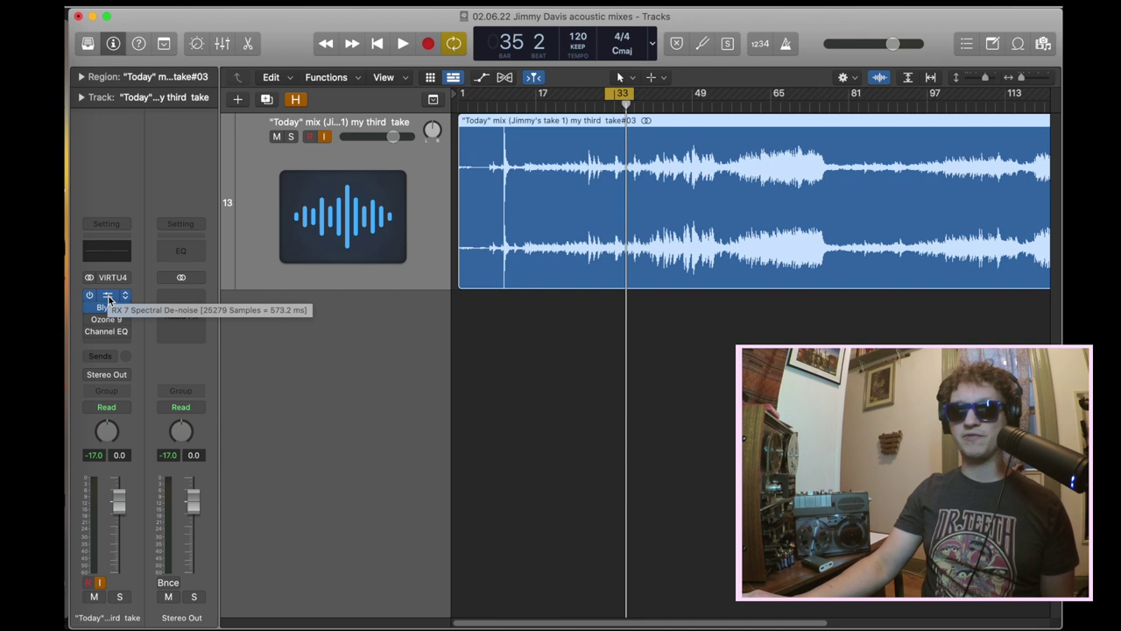
left_click(109, 300)
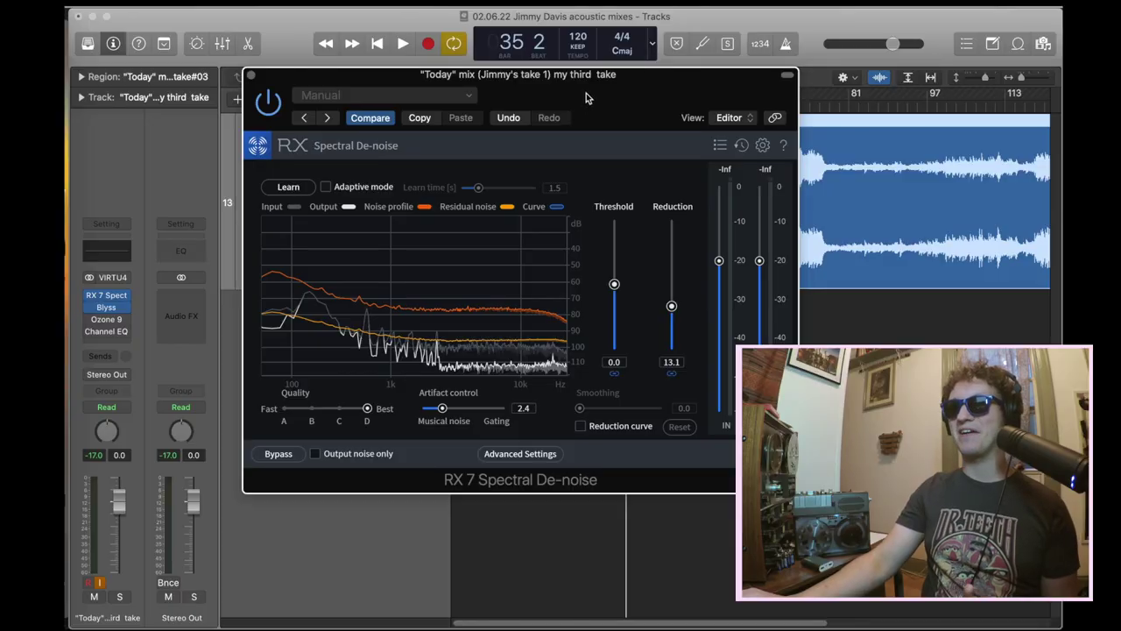
- Move the RX 7 Spectral De-noise window up and left to uncover the tracks
left_click_drag(587, 98, 738, 187)
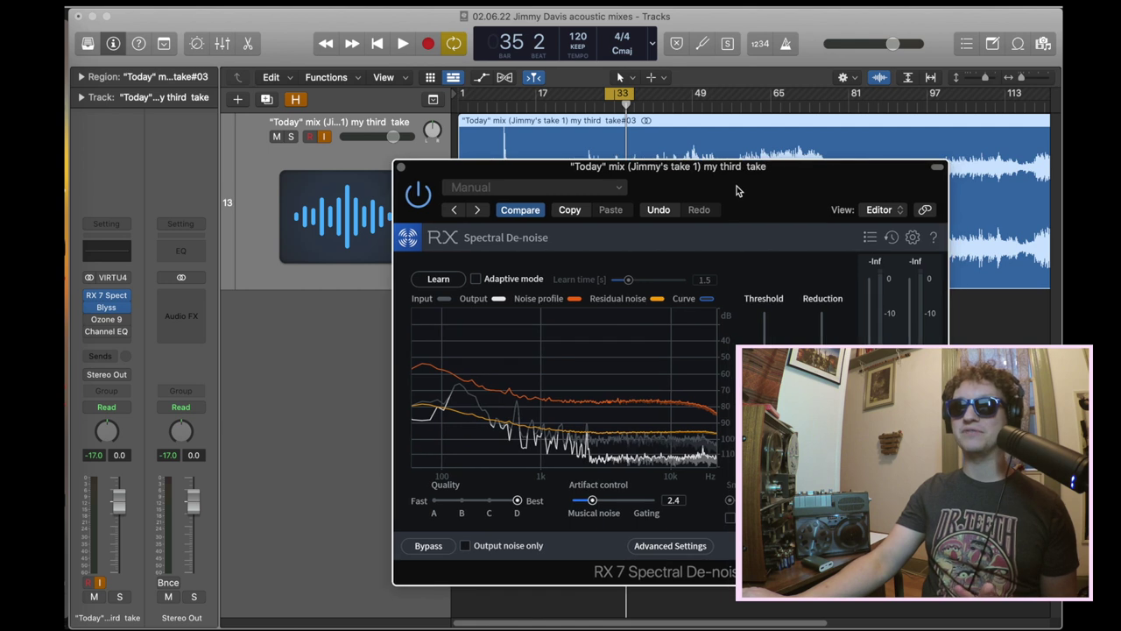
left_click_drag(738, 190, 689, 163)
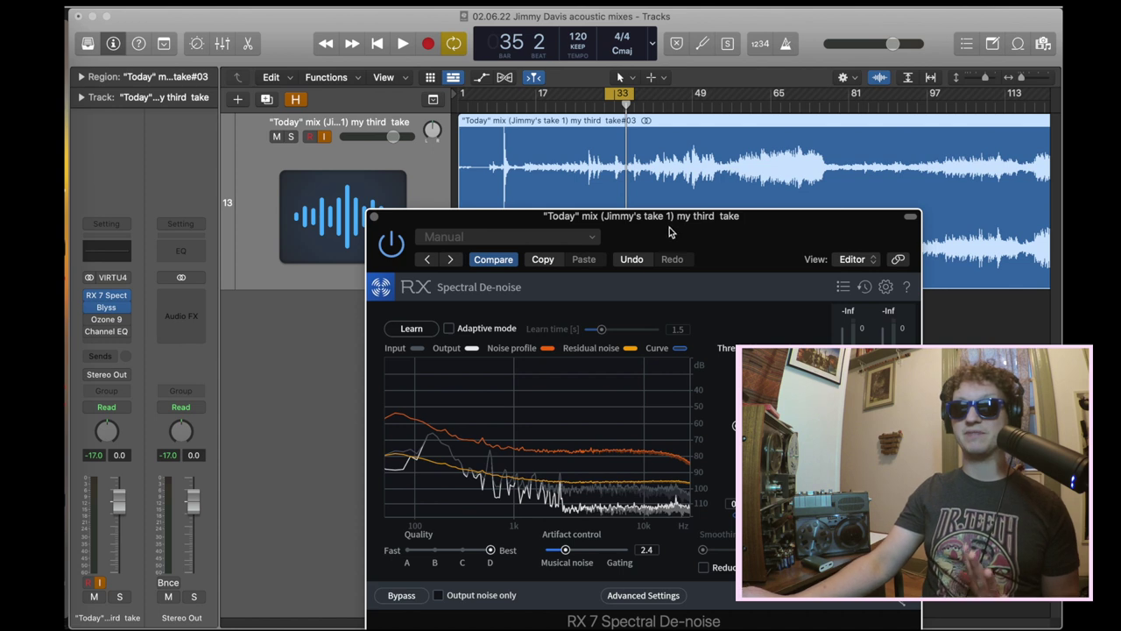
left_click_drag(668, 231, 591, 135)
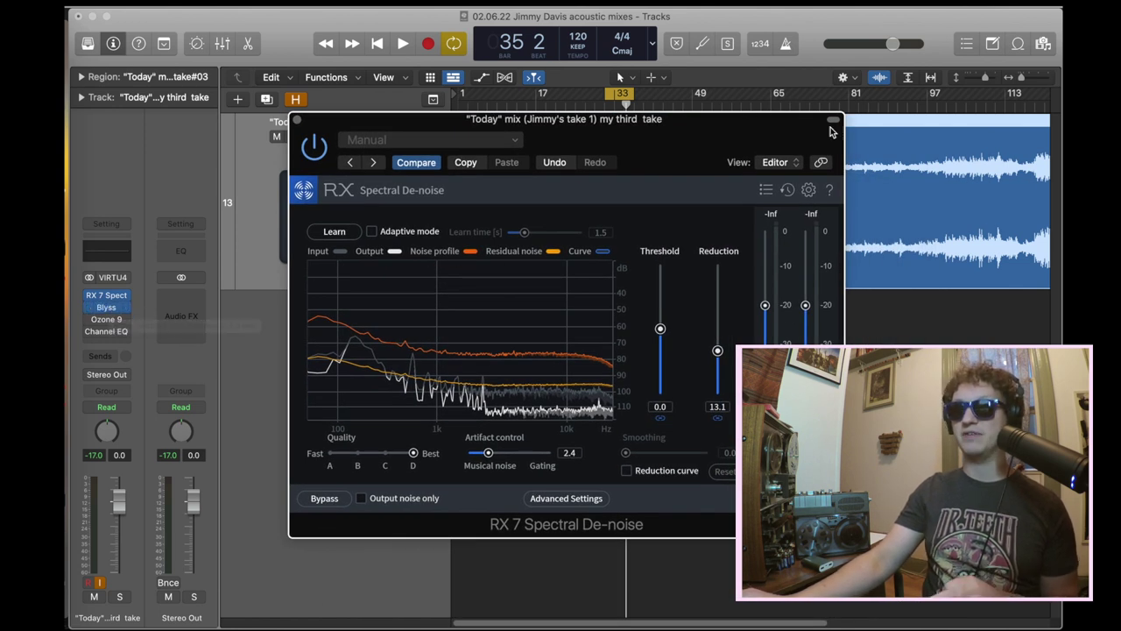
- Compare the mix with Spectral De-noise bypassed and active, then move its window aside
left_click(106, 308)
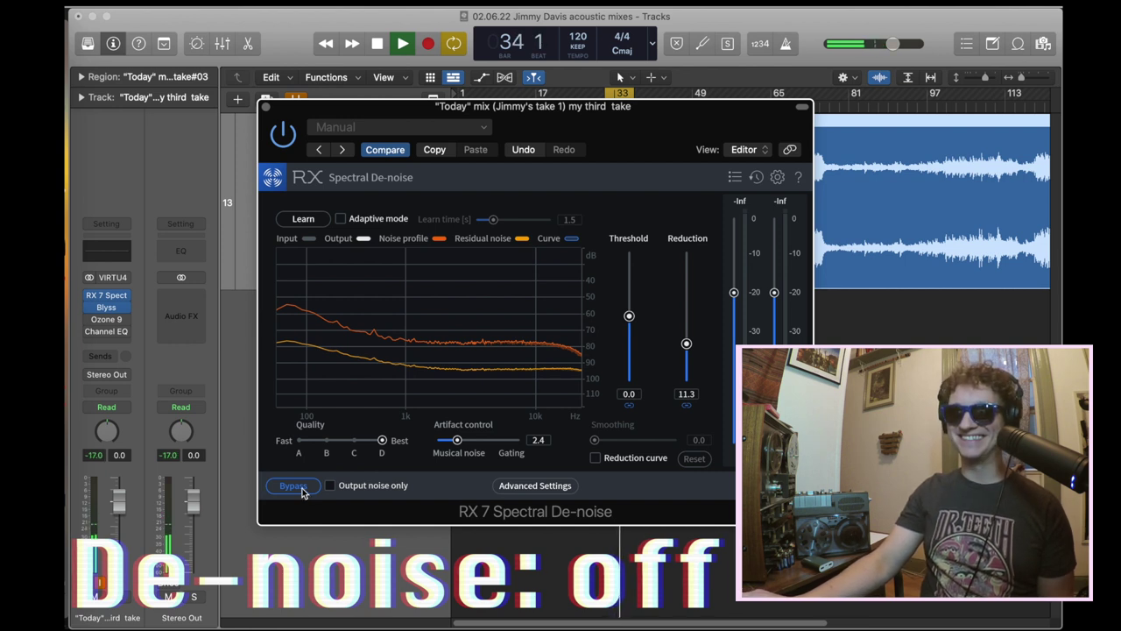
left_click(294, 486)
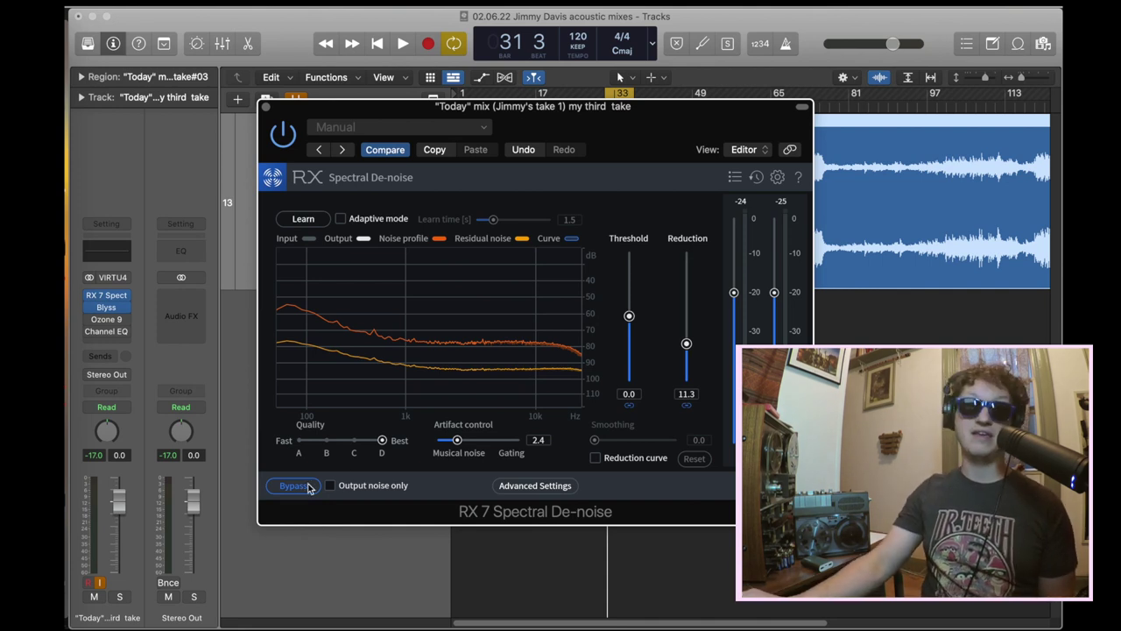
left_click_drag(613, 123, 667, 141)
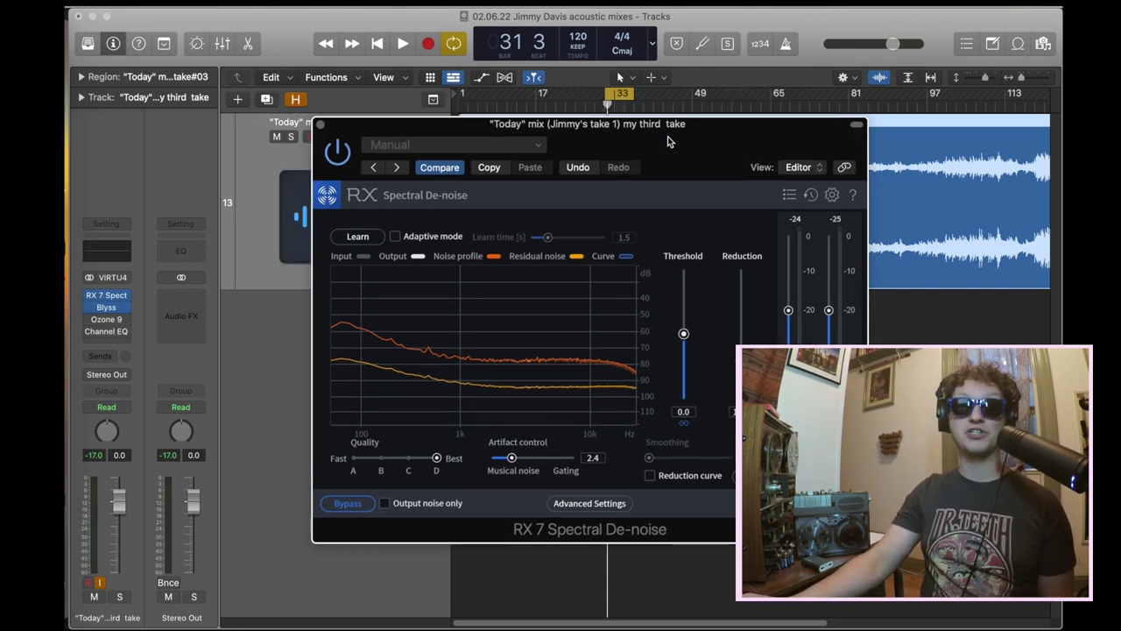
- Close the Spectral De-noise window and play back near the end of the song
key("super+w")
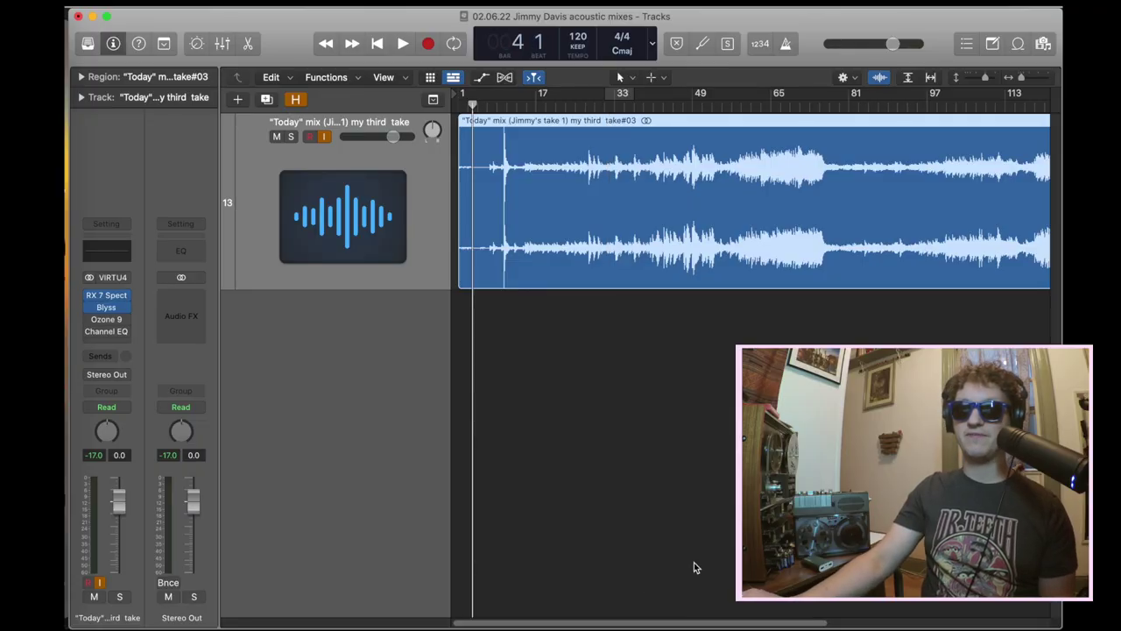
left_click_drag(700, 625, 871, 625)
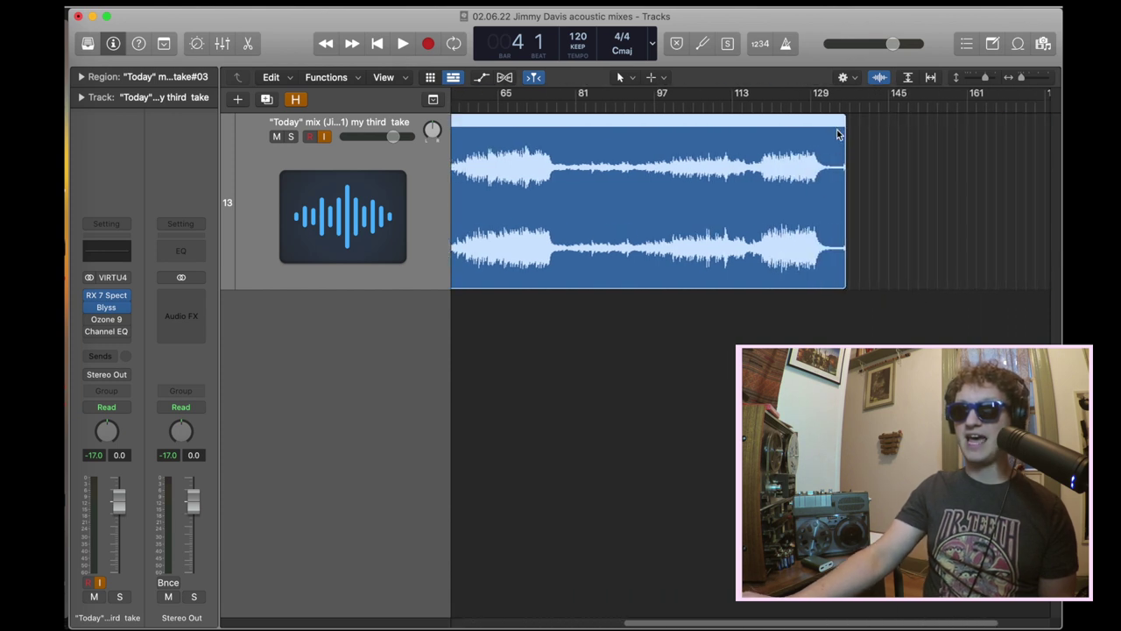
key("space")
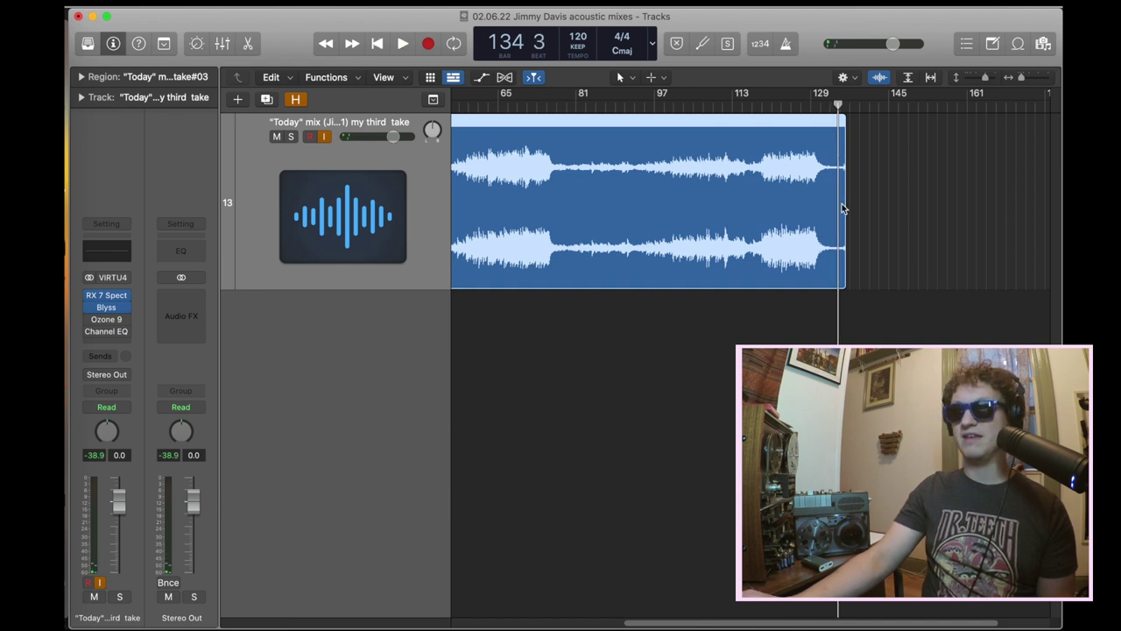
- Play the mix from bar 5, stop, and zoom in on the recording's start
left_click_drag(710, 626, 539, 624)
left_click(482, 105)
key("space")
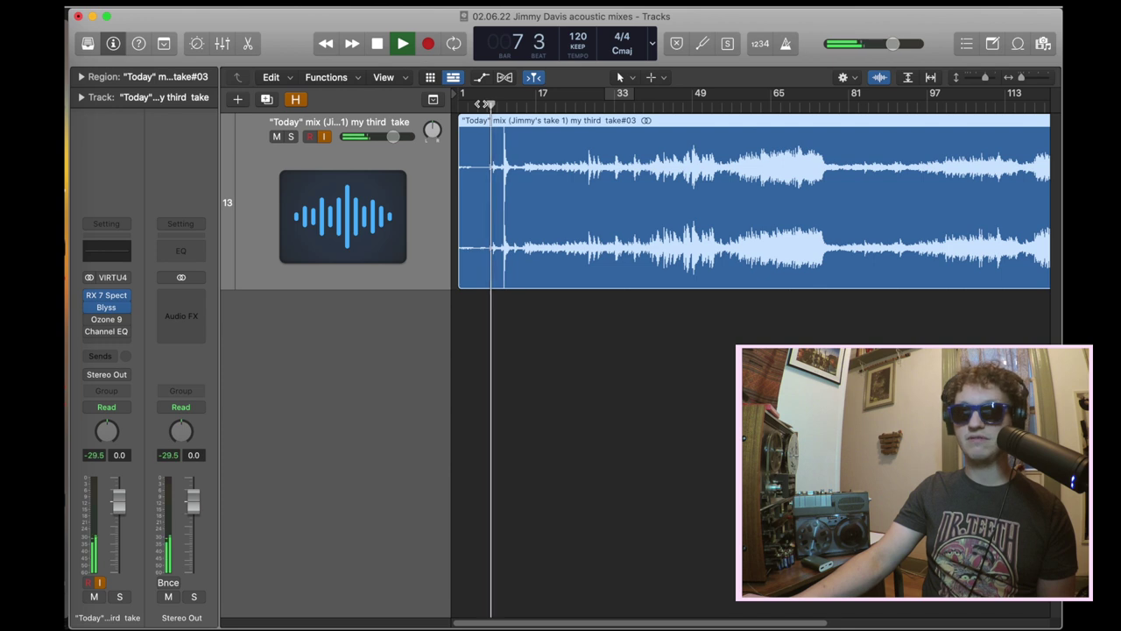
key("space")
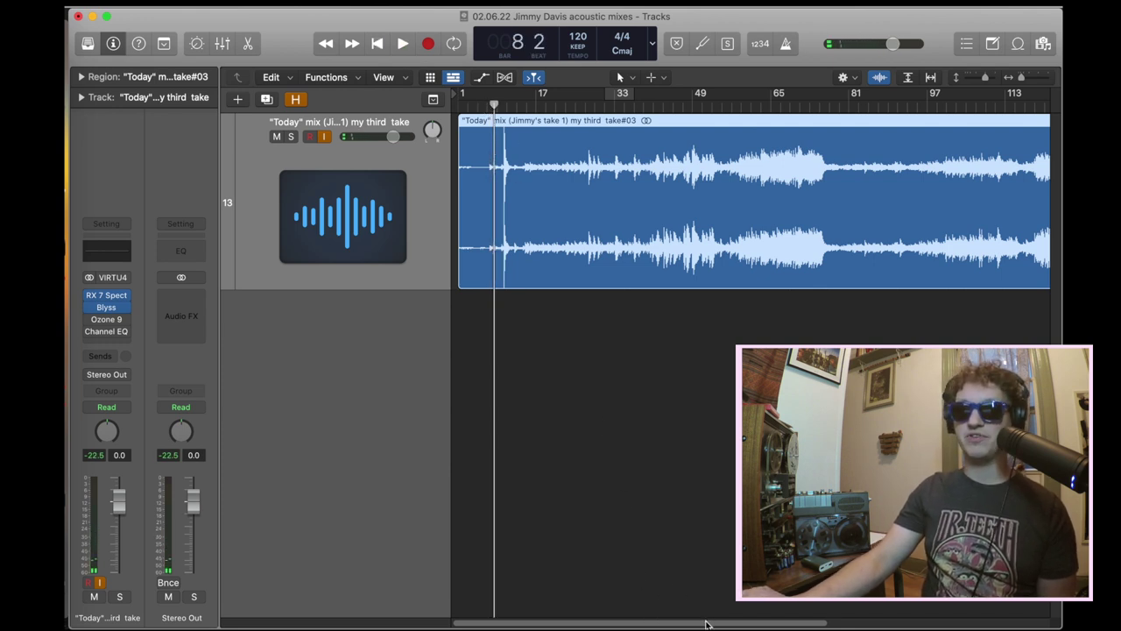
key("super+Left")
key("super+Right")
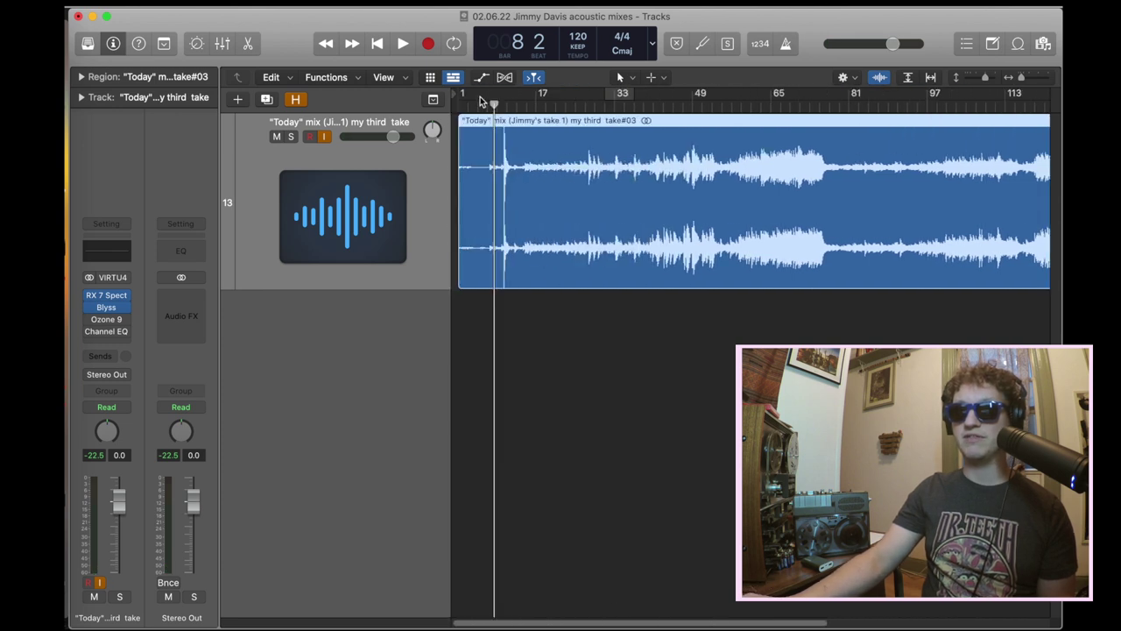
key("super+Right")
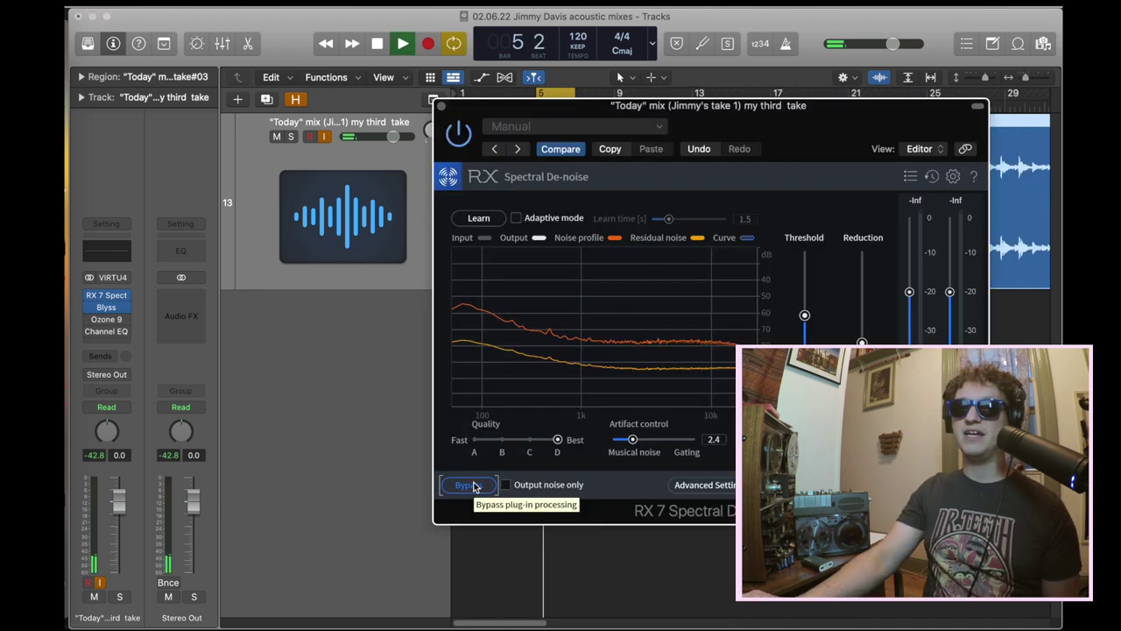
- A/B the de-noise, learn a noise profile during playback, and move the window aside
left_click(473, 486)
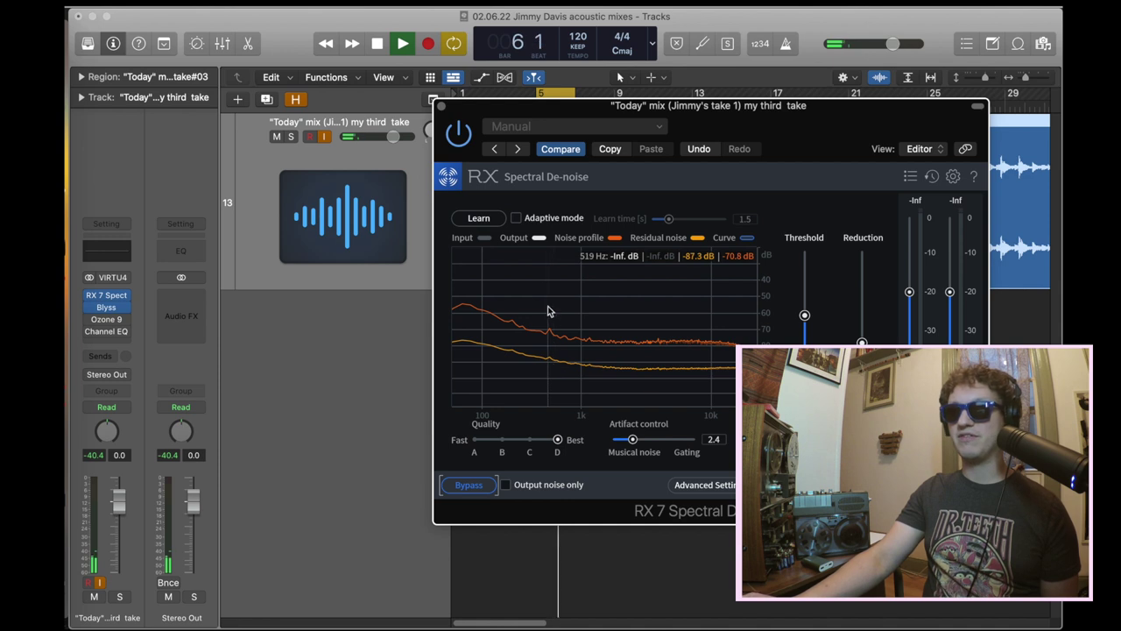
left_click(468, 487)
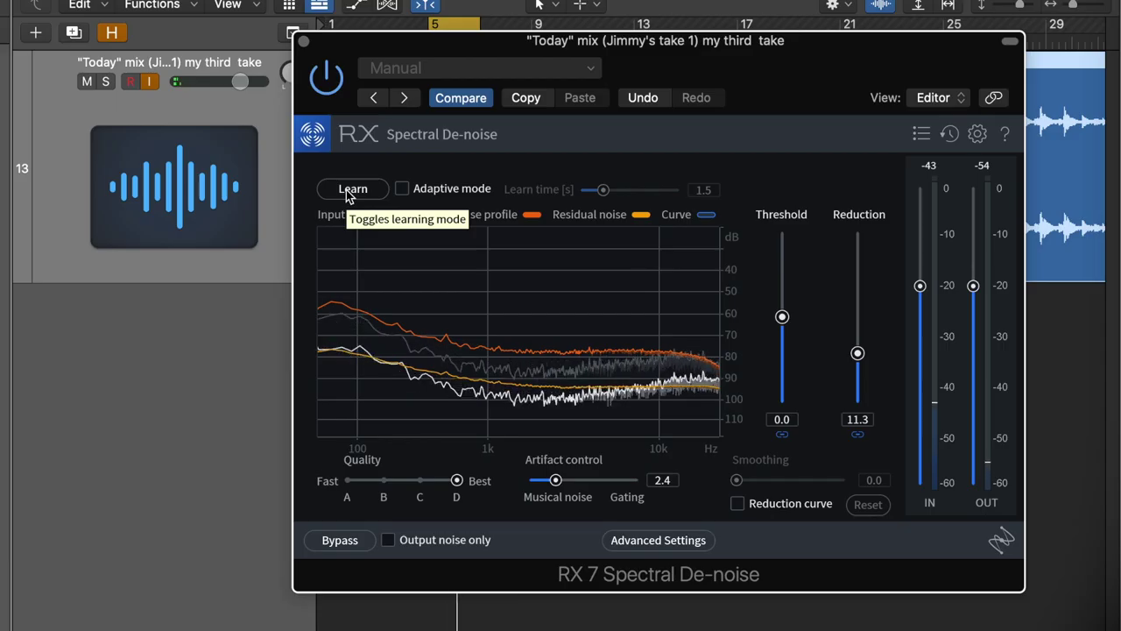
left_click(346, 189)
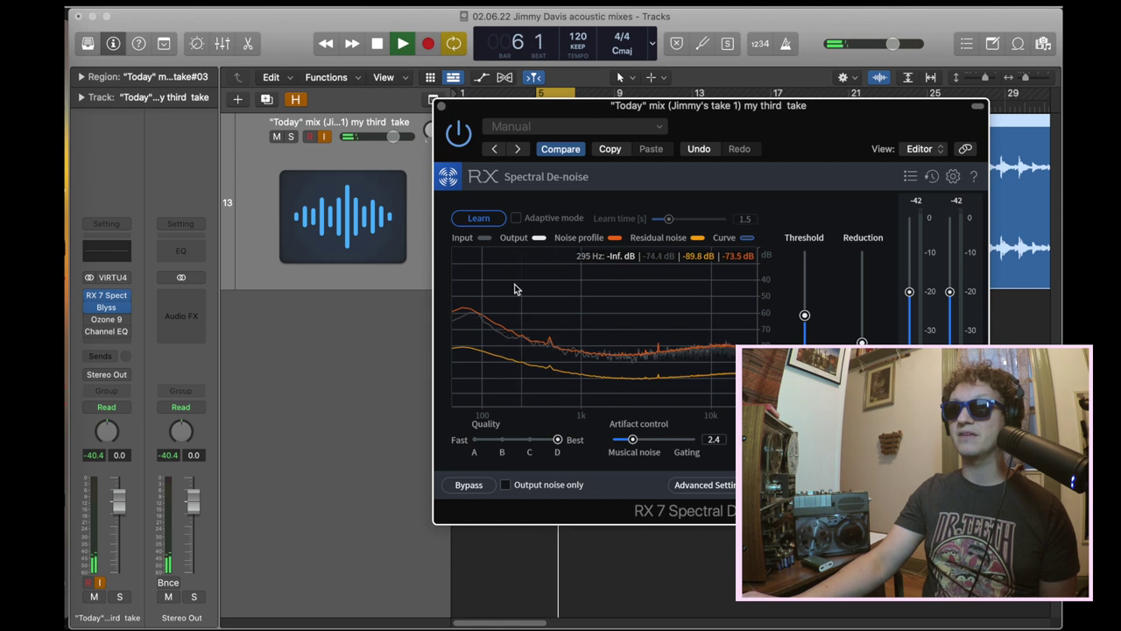
key("space")
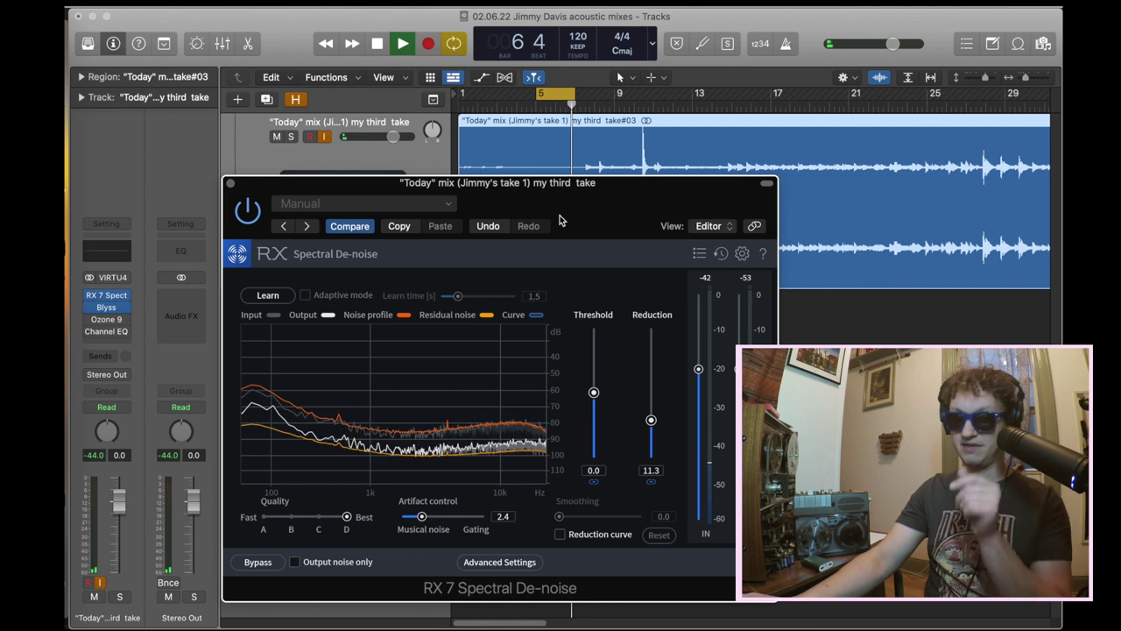
left_click_drag(561, 219, 515, 170)
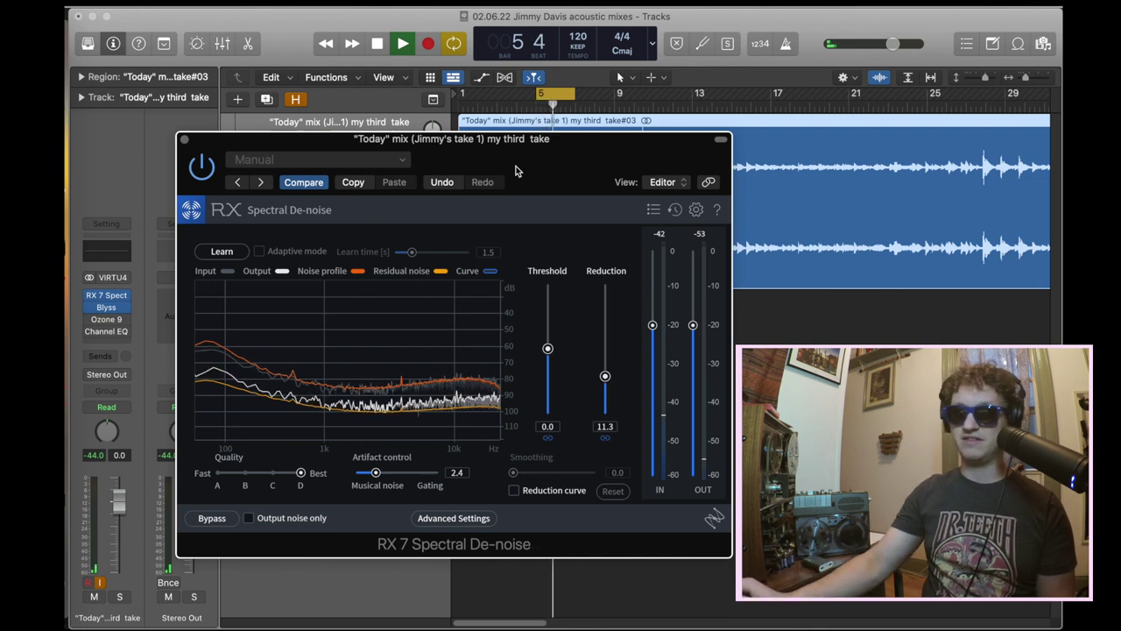
- Turn off cycle, play from bar 26 comparing bypassed de-noise, then close the window
key("c")
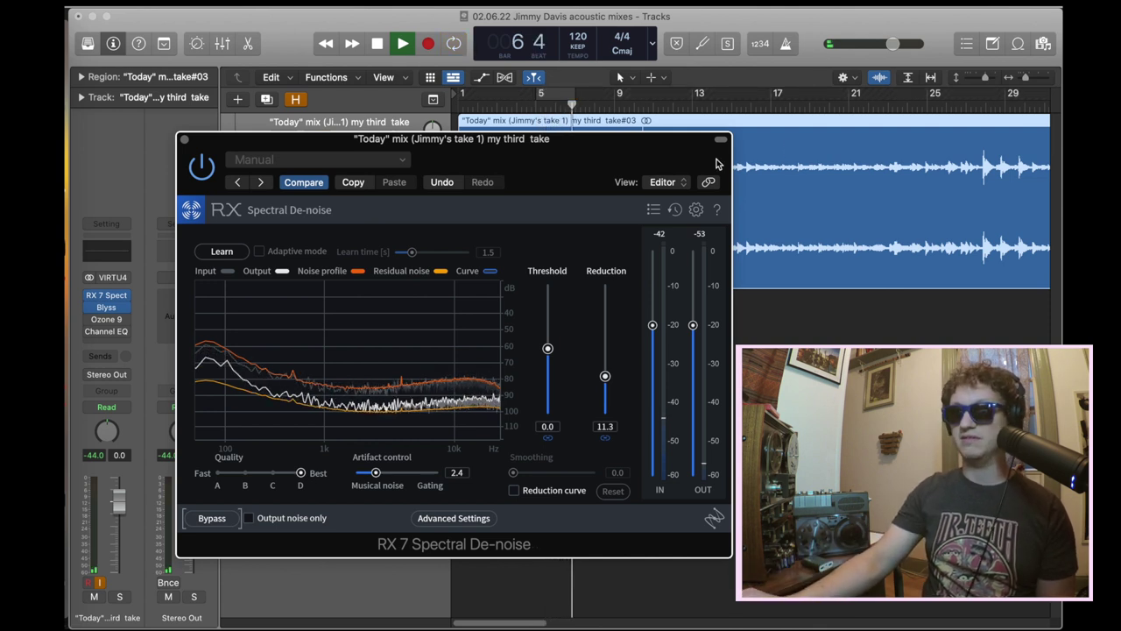
key("space")
left_click(947, 103)
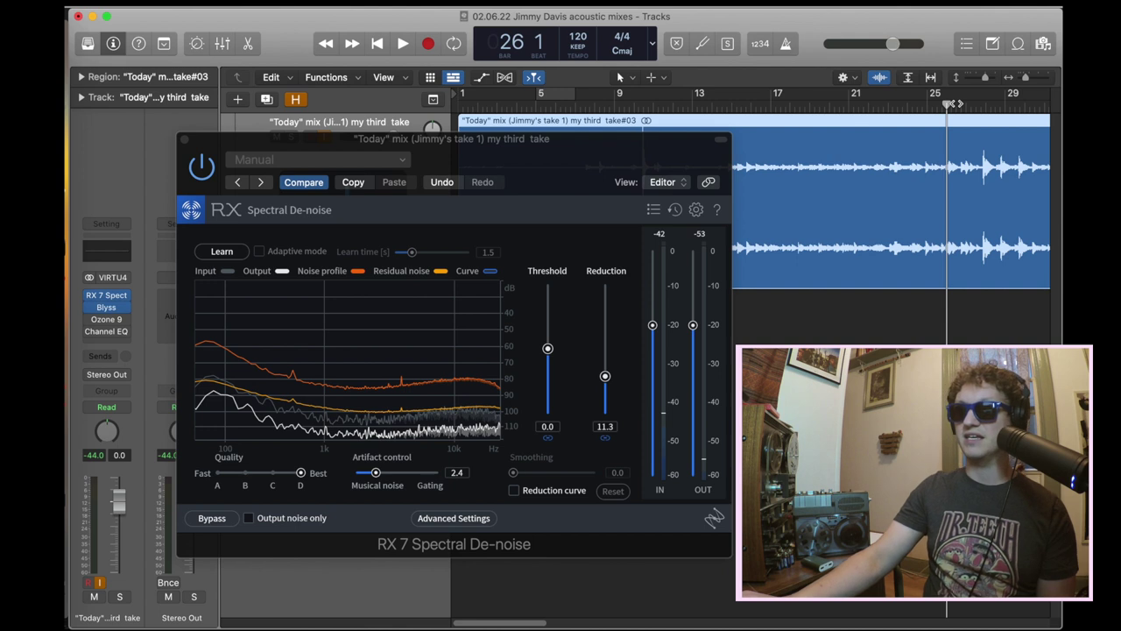
key("space")
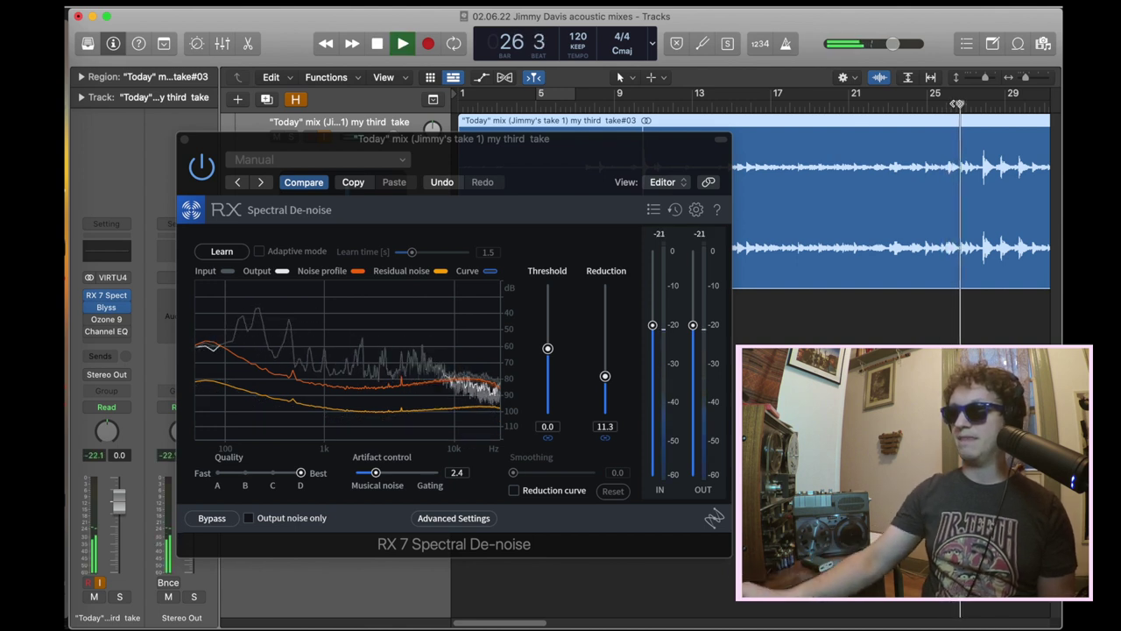
left_click(222, 520)
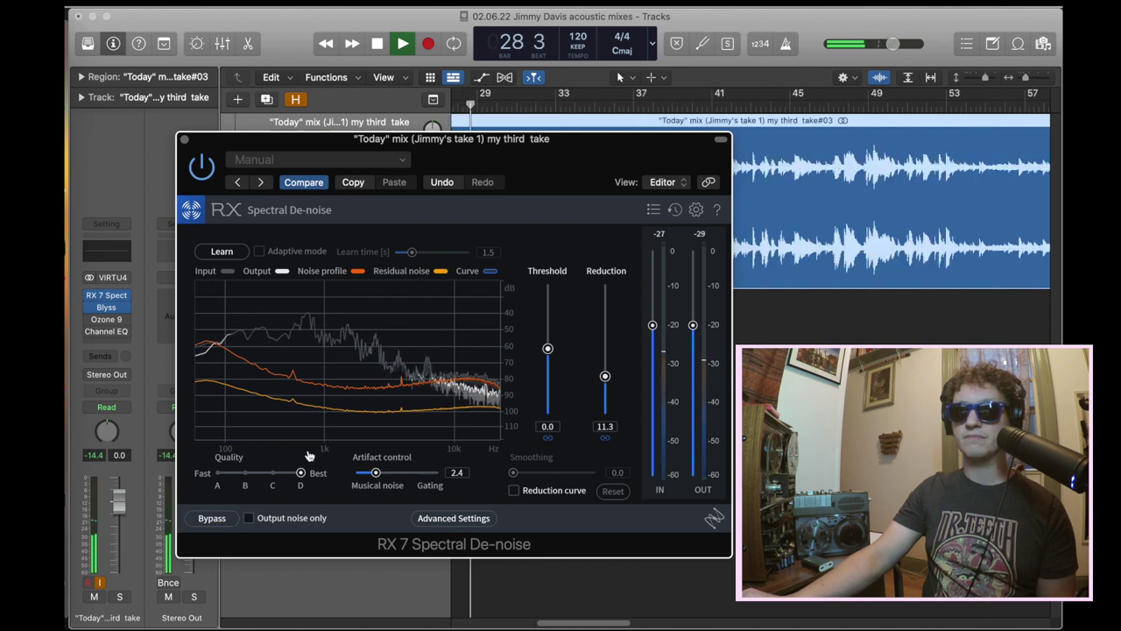
key("space")
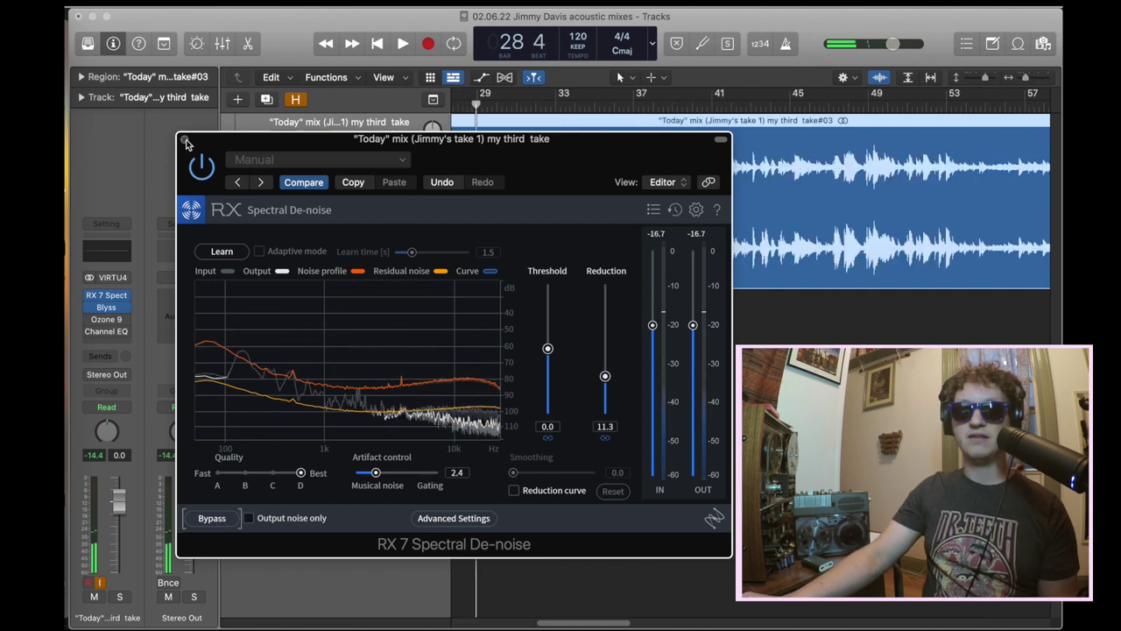
left_click(184, 139)
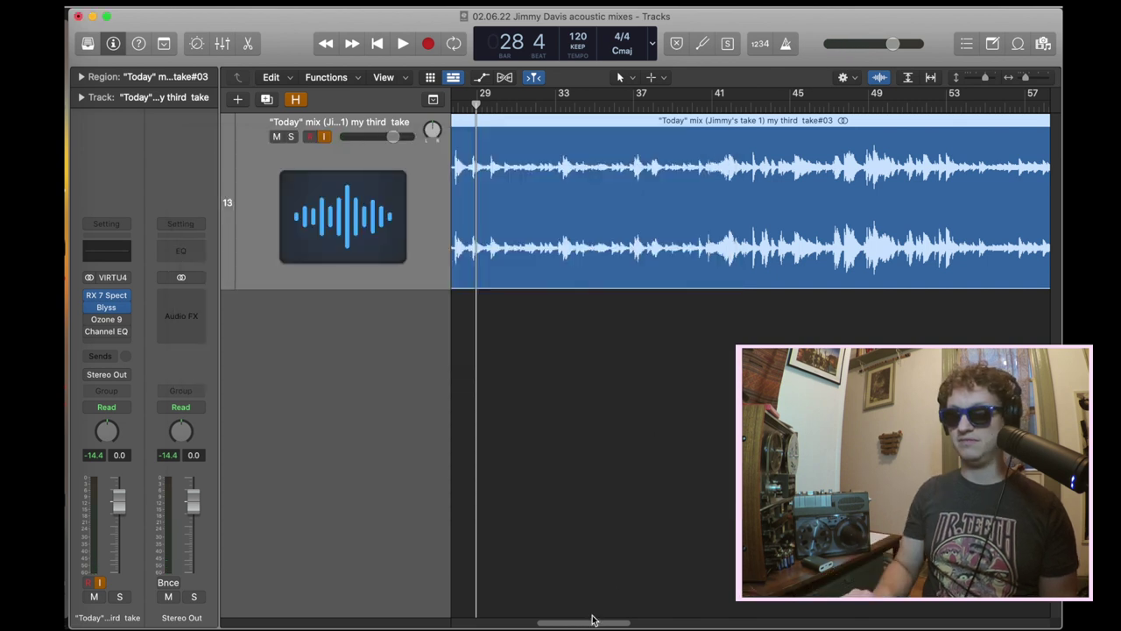
- Learn the tape hiss noise profile from the quiet ending of the take
scroll(591, 617, "down", 5)
scroll(591, 617, "down", 3)
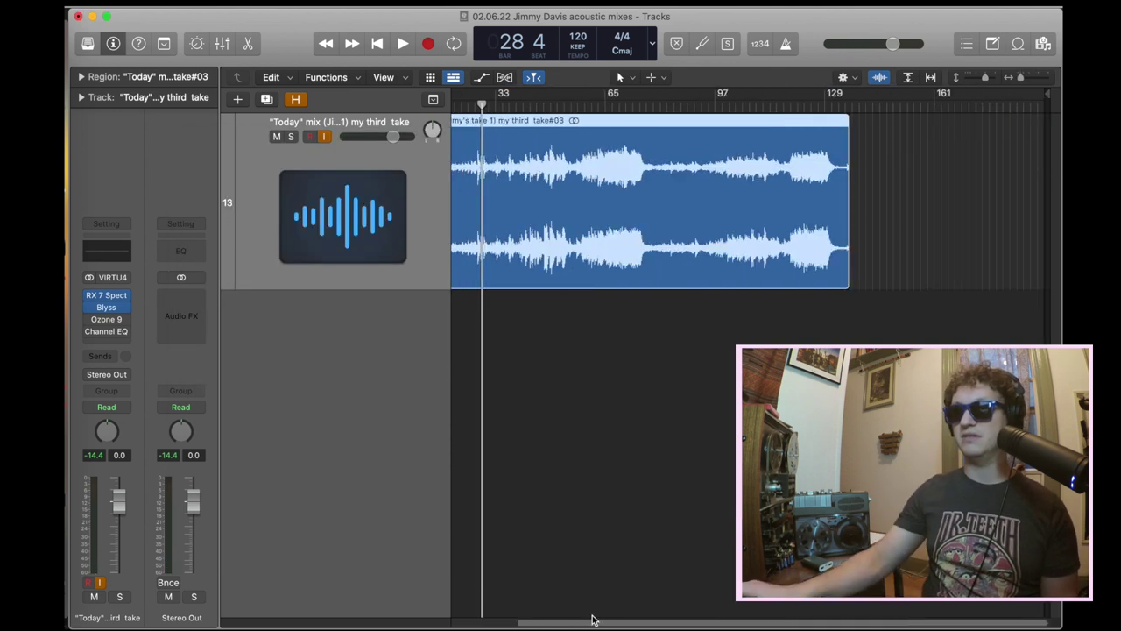
left_click(835, 106)
key("space")
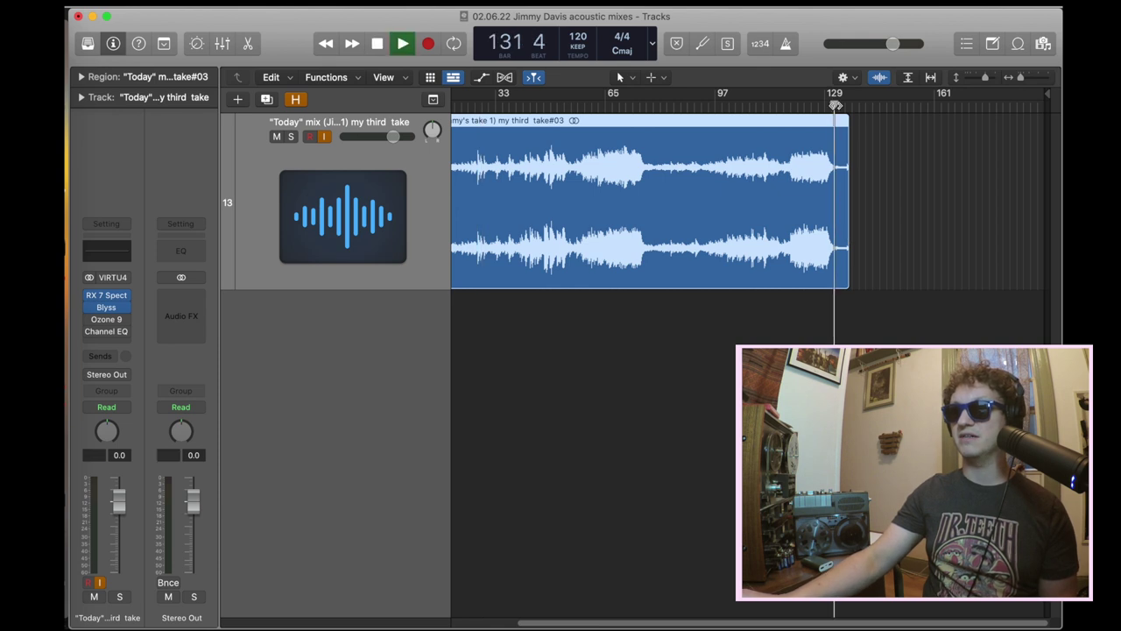
scroll(878, 104, "up", 5)
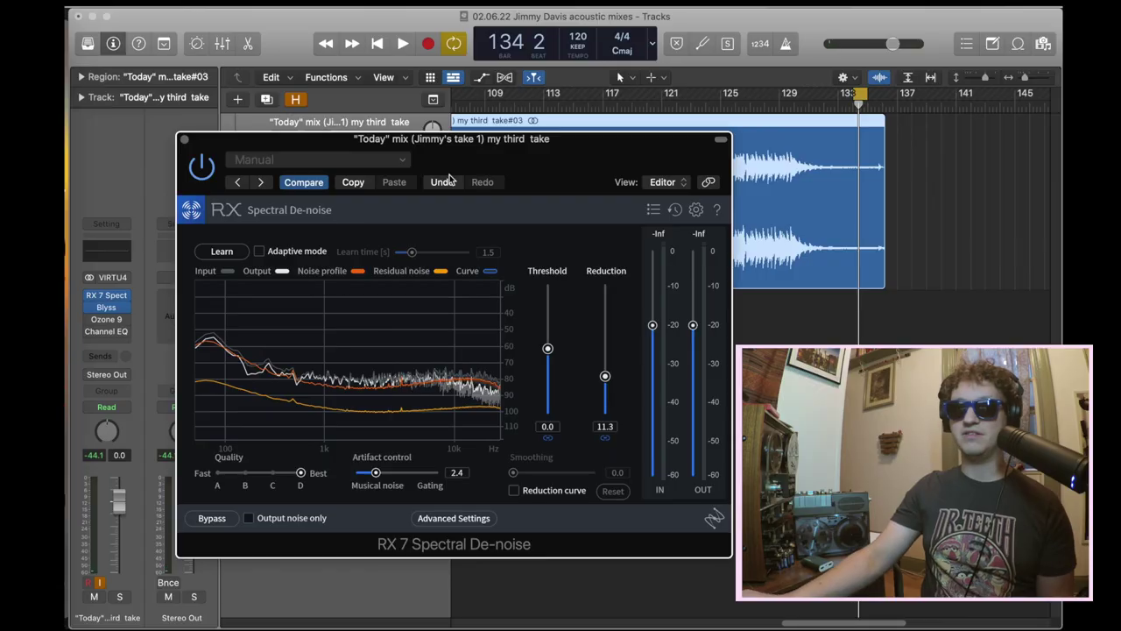
left_click_drag(448, 116, 571, 85)
left_click_drag(774, 112, 725, 112)
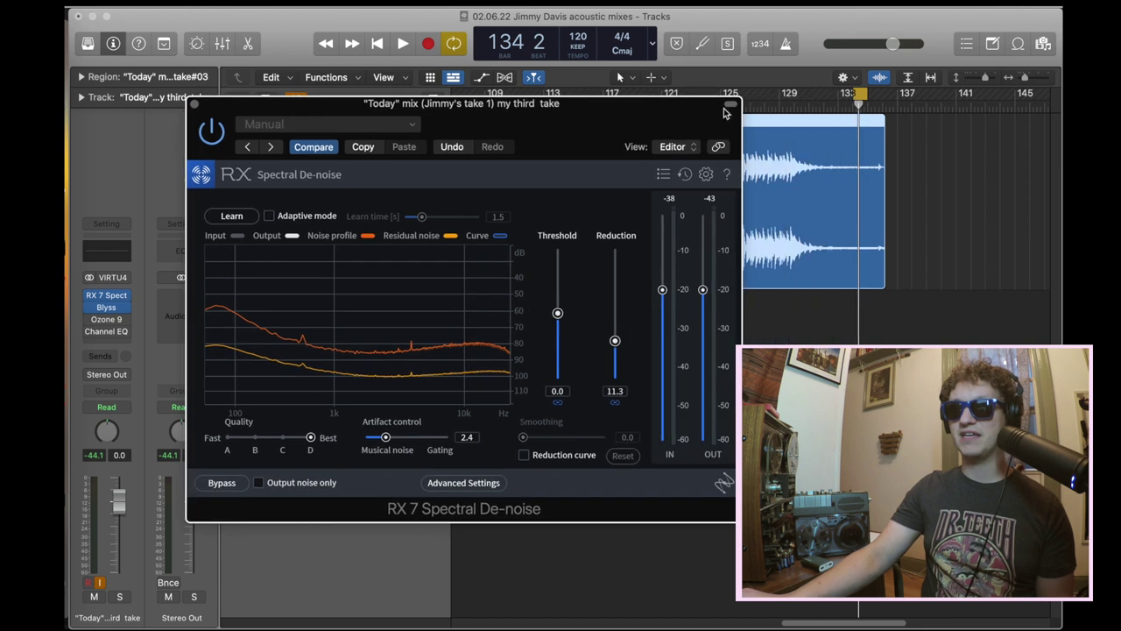
key("space")
left_click(243, 218)
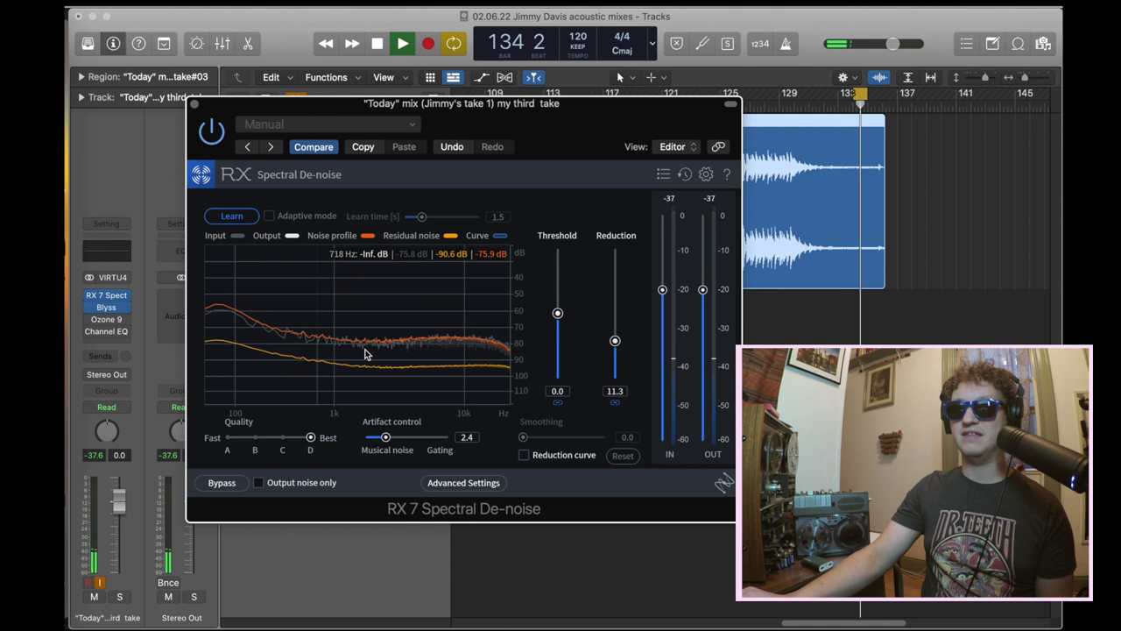
left_click(233, 216)
key("space")
- Fit the whole region in view, play from bar 24, and reopen Spectral De-noise
key("v")
key("z")
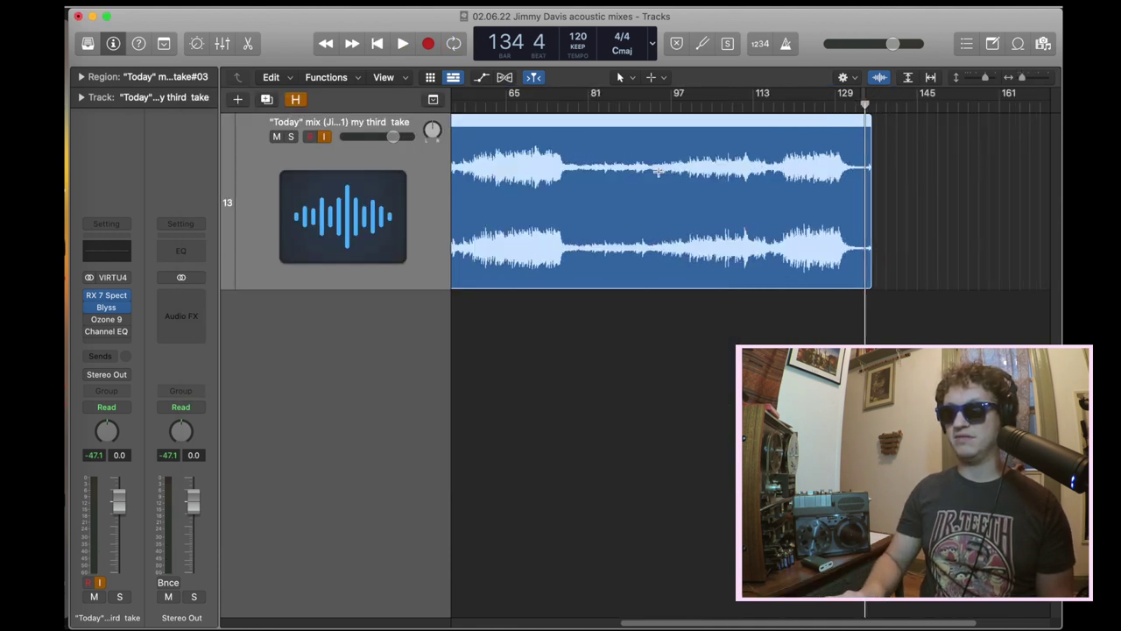
scroll(637, 153, "up", 3)
double_click(531, 107)
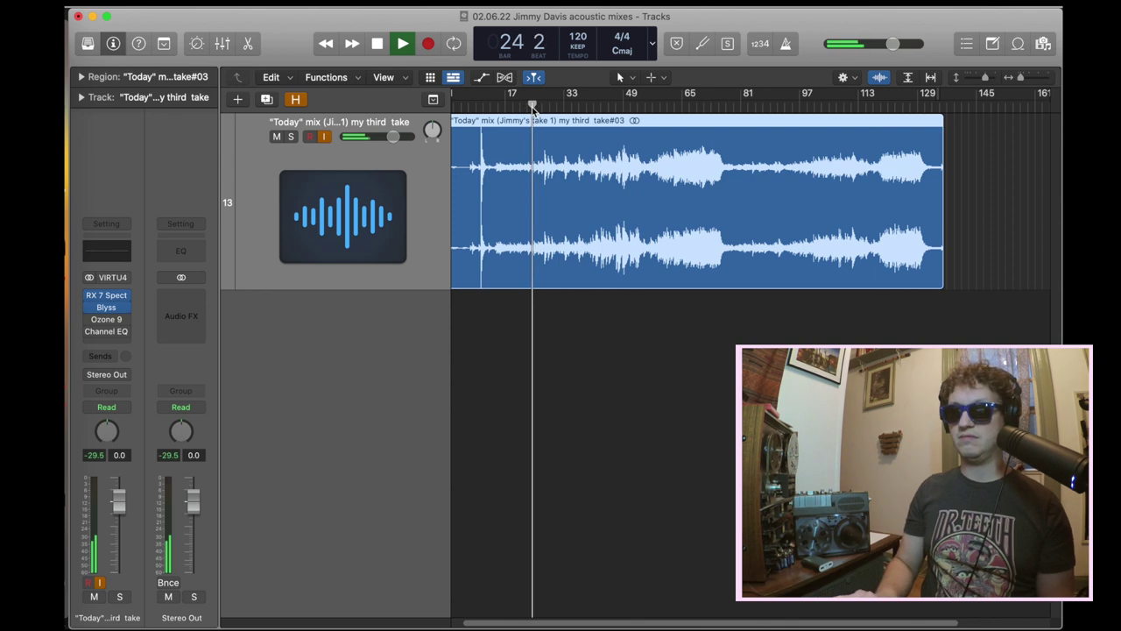
scroll(531, 110, "up", 2)
scroll(532, 106, "up", 2)
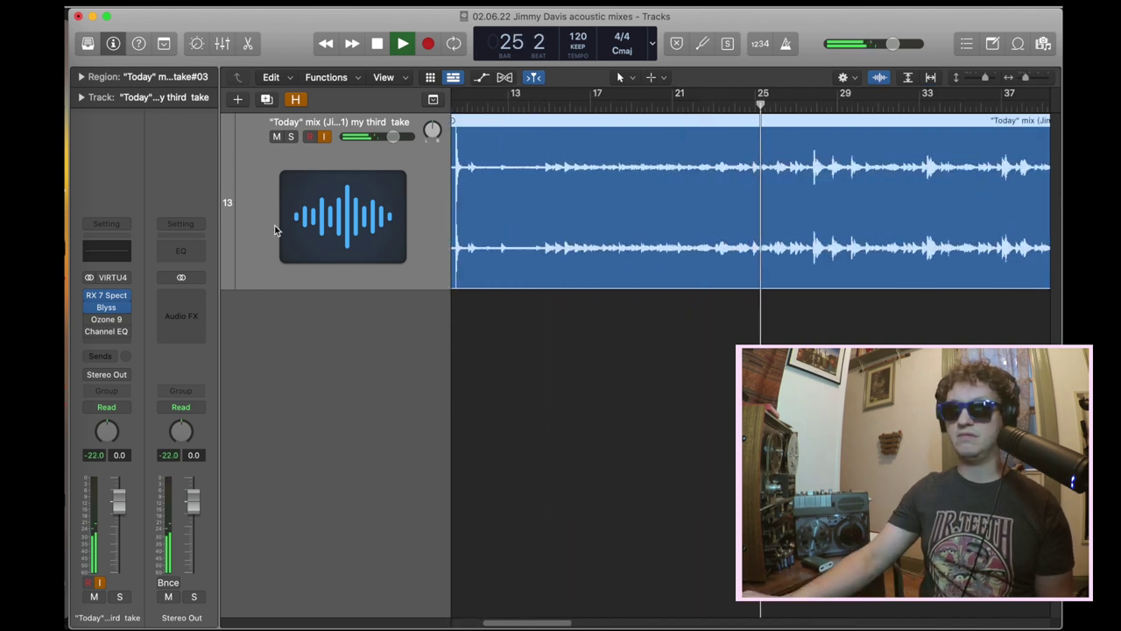
left_click(106, 298)
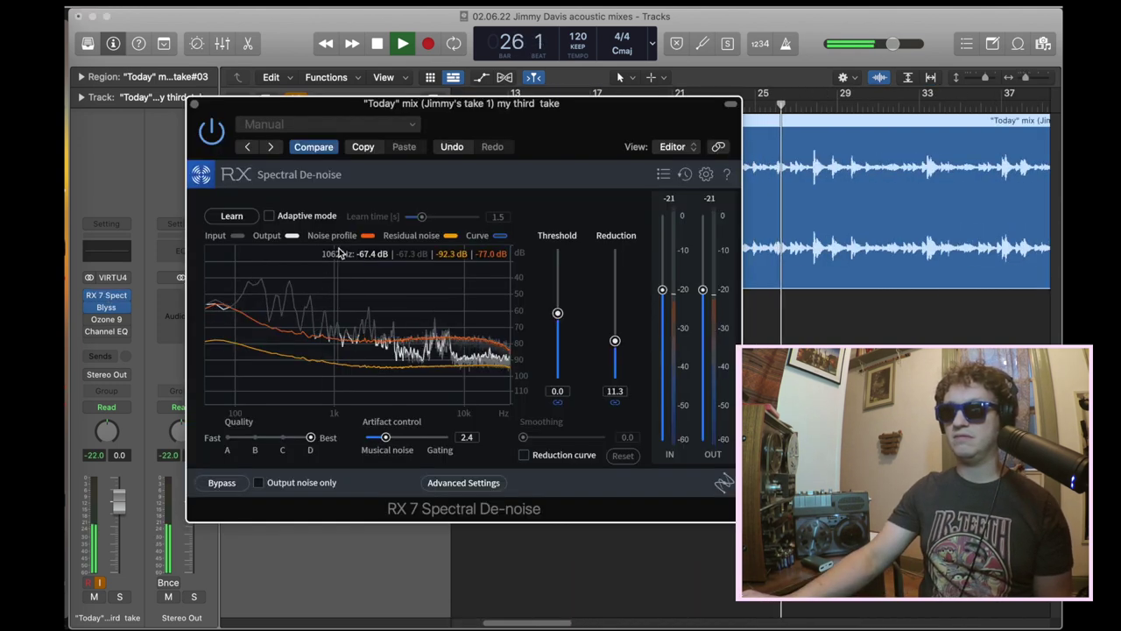
- Replay from bar 22, A/B the de-noise with Bypass, and raise Reduction to 23.1 dB
key("space")
left_click_drag(585, 129, 538, 42)
left_click(701, 105)
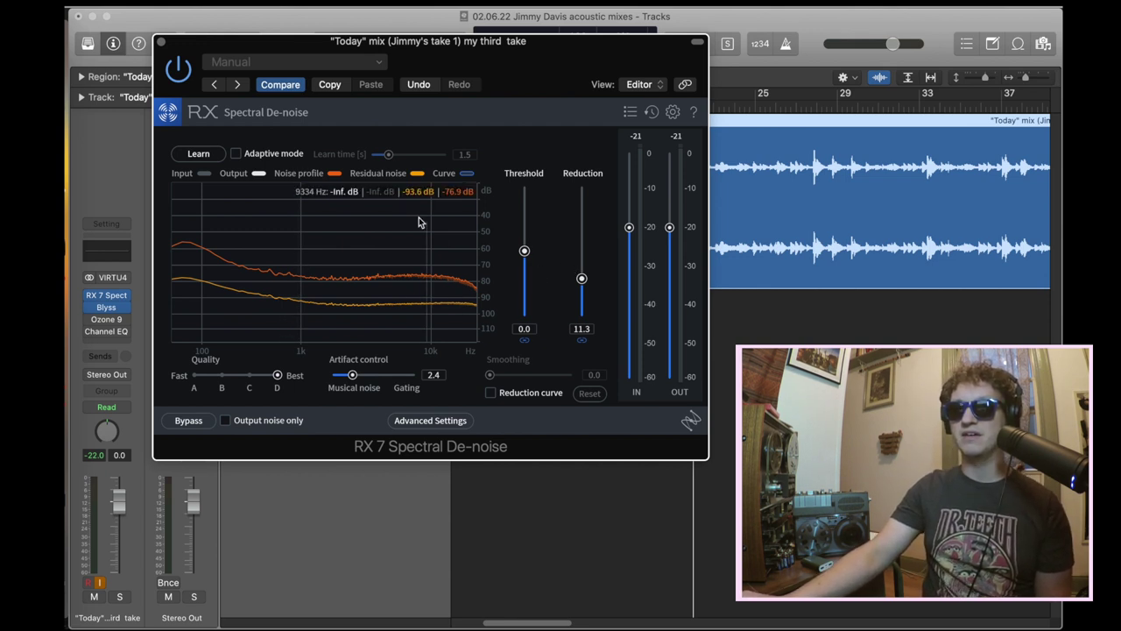
key("space")
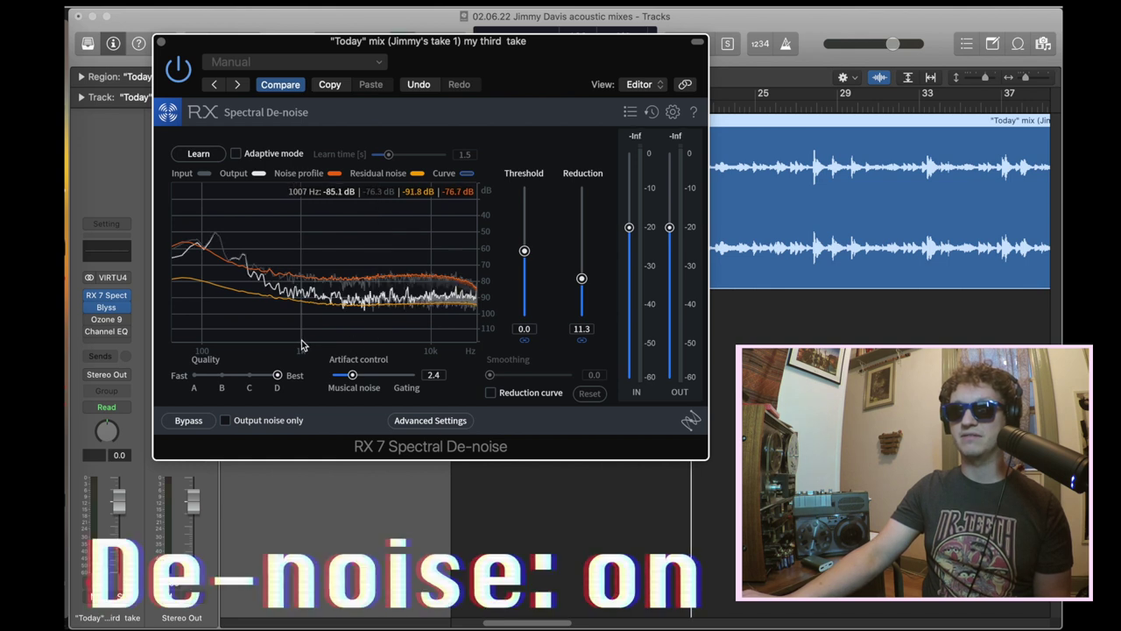
left_click(188, 420)
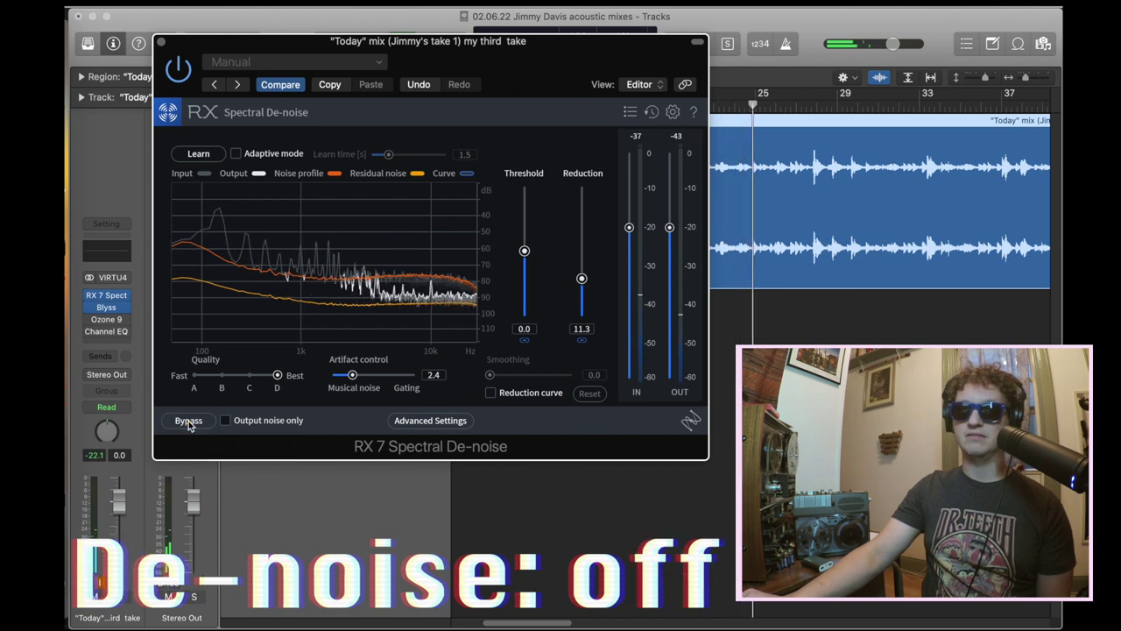
left_click(188, 422)
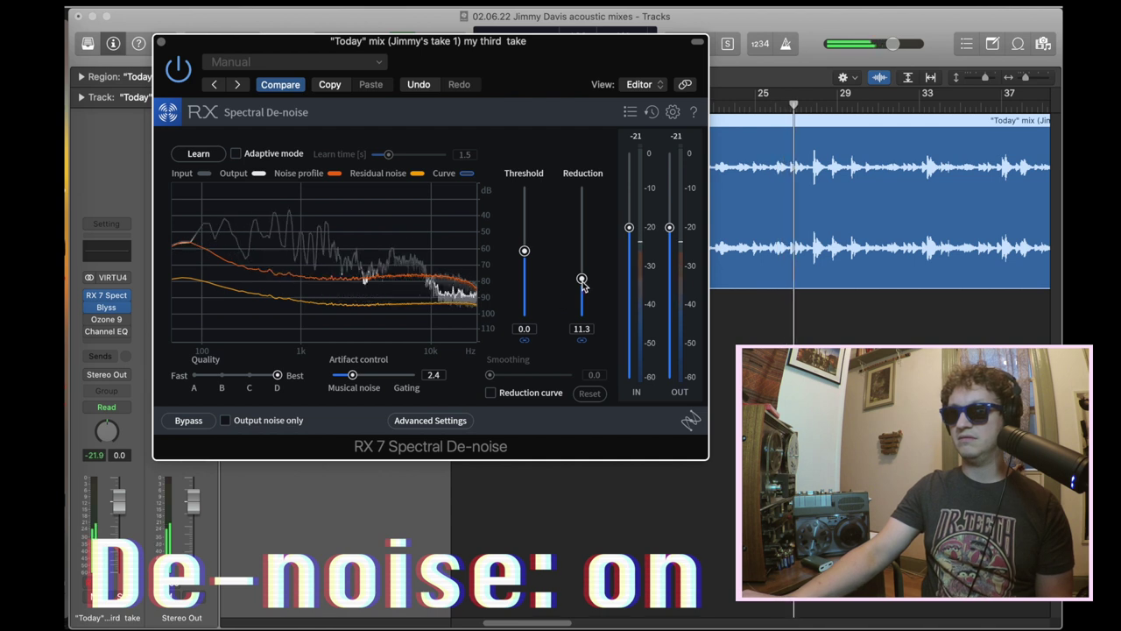
left_click_drag(582, 308, 584, 254)
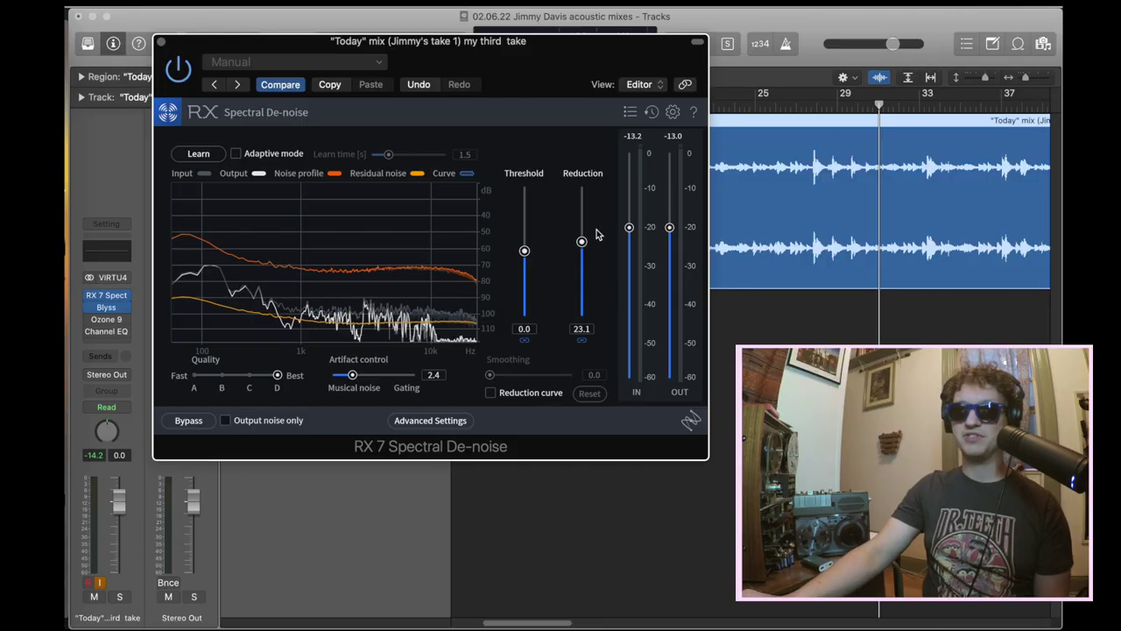
- Sweep Reduction between 21.7 and its 40.0 maximum by ear, settling at 14.7 dB
left_click_drag(580, 243, 583, 271)
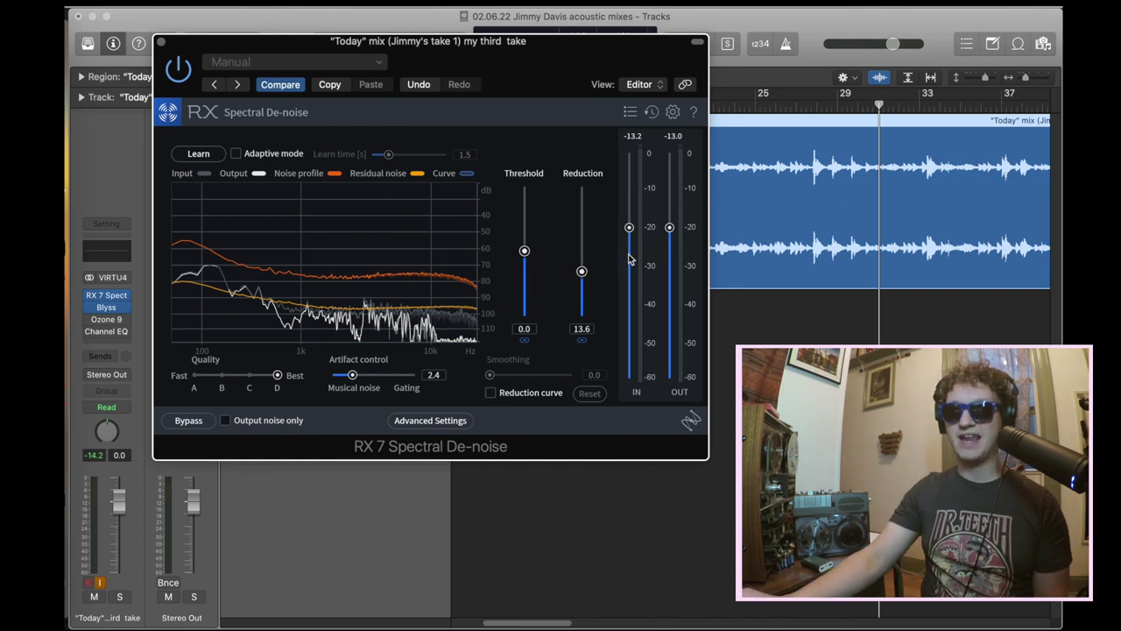
left_click_drag(1026, 77, 1022, 78)
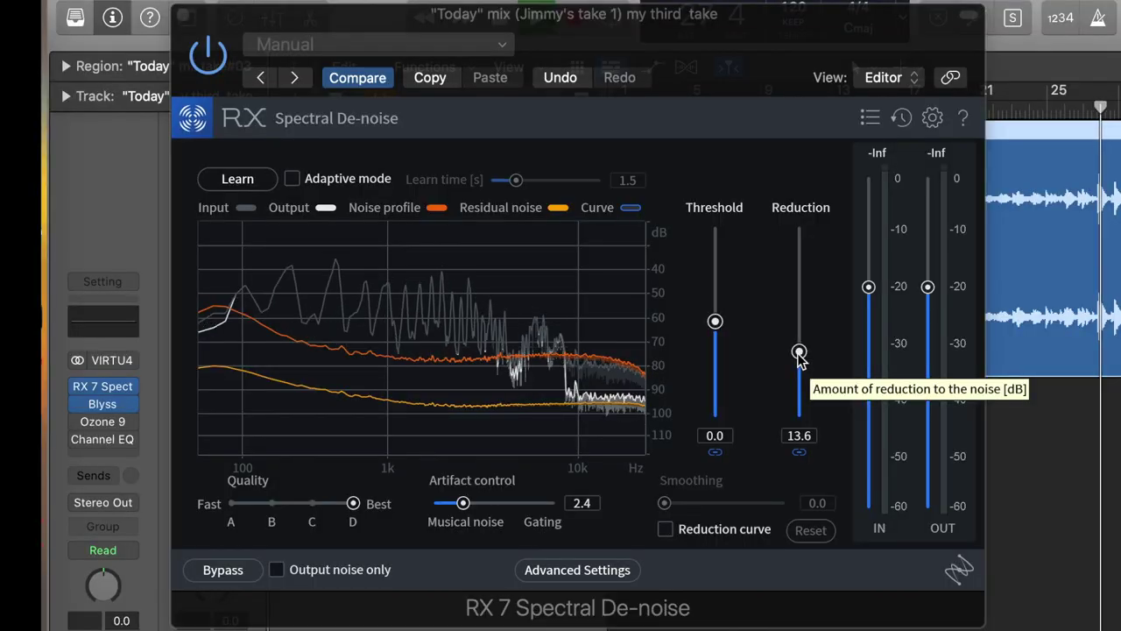
left_click_drag(582, 274, 580, 258)
left_click_drag(798, 334, 806, 219)
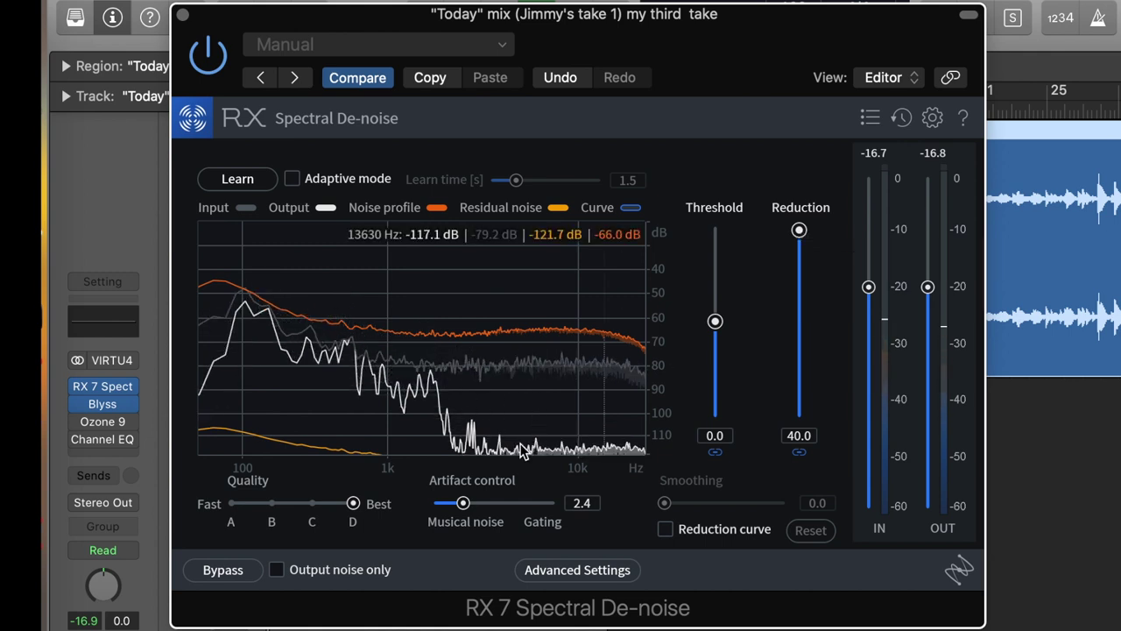
left_click_drag(798, 233, 791, 330)
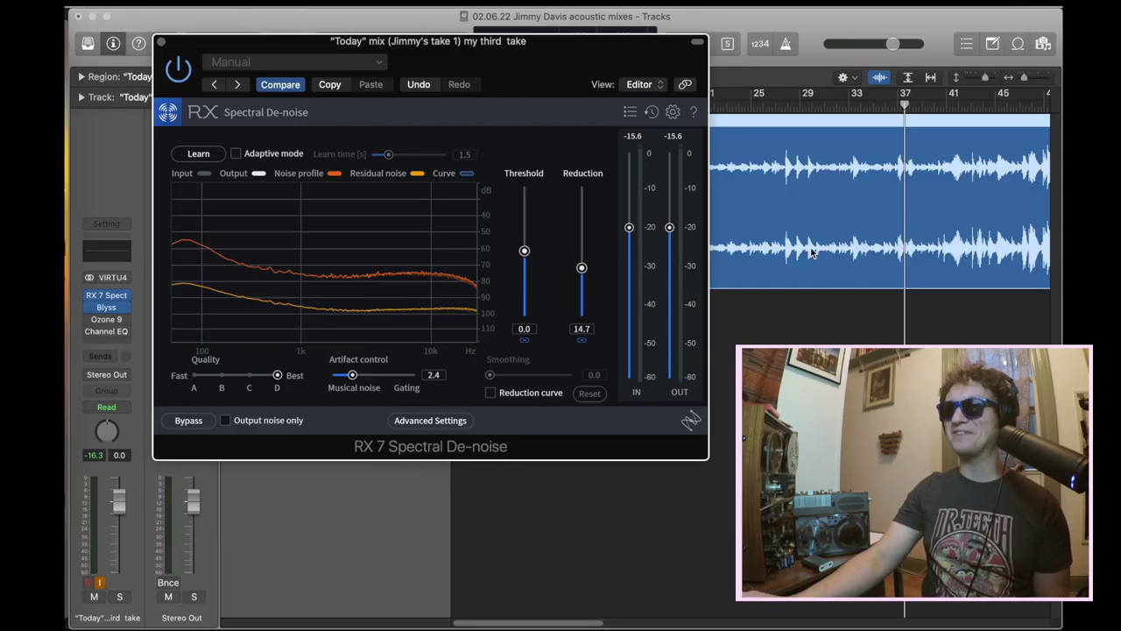
- Replay a passage, A/B with Bypass, and lower Reduction from 14.7 to 9.7
left_click(787, 107)
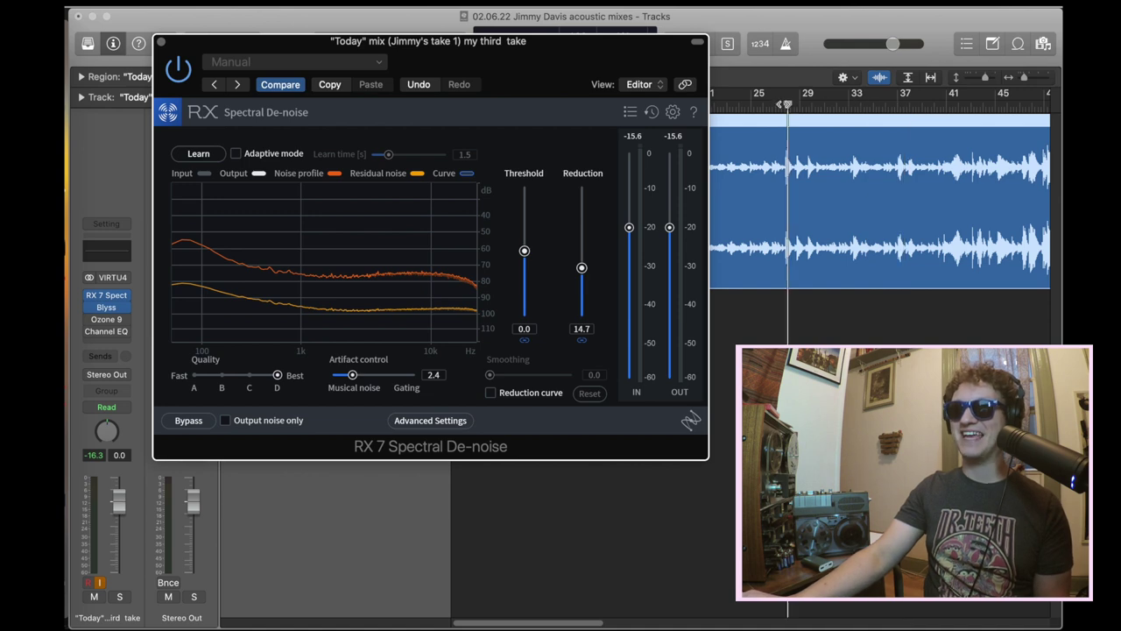
key("space")
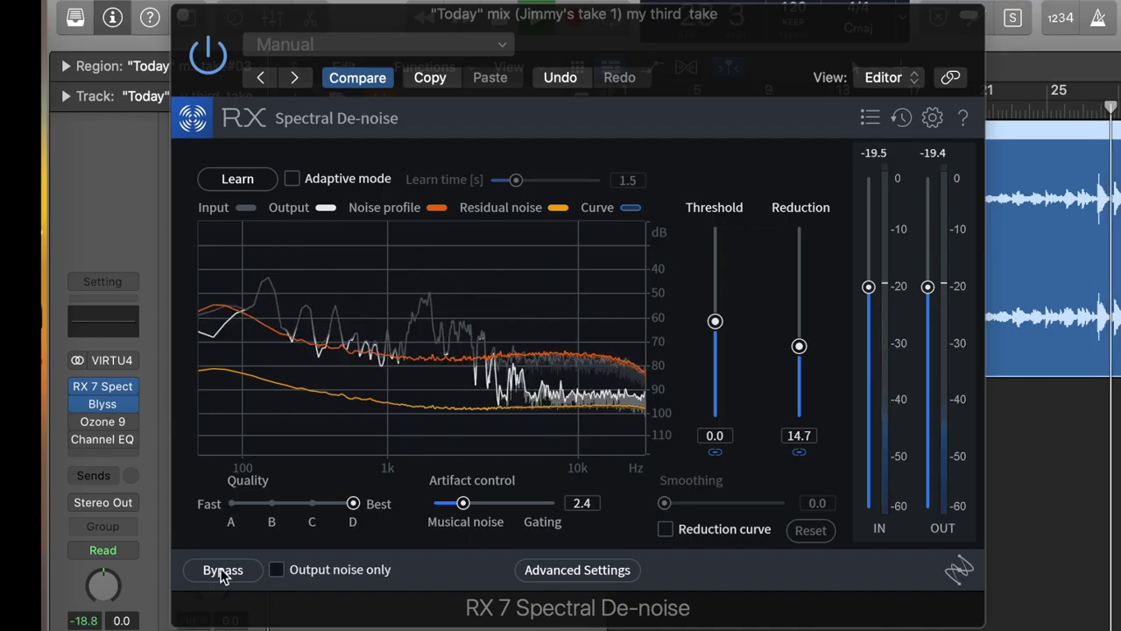
left_click(222, 571)
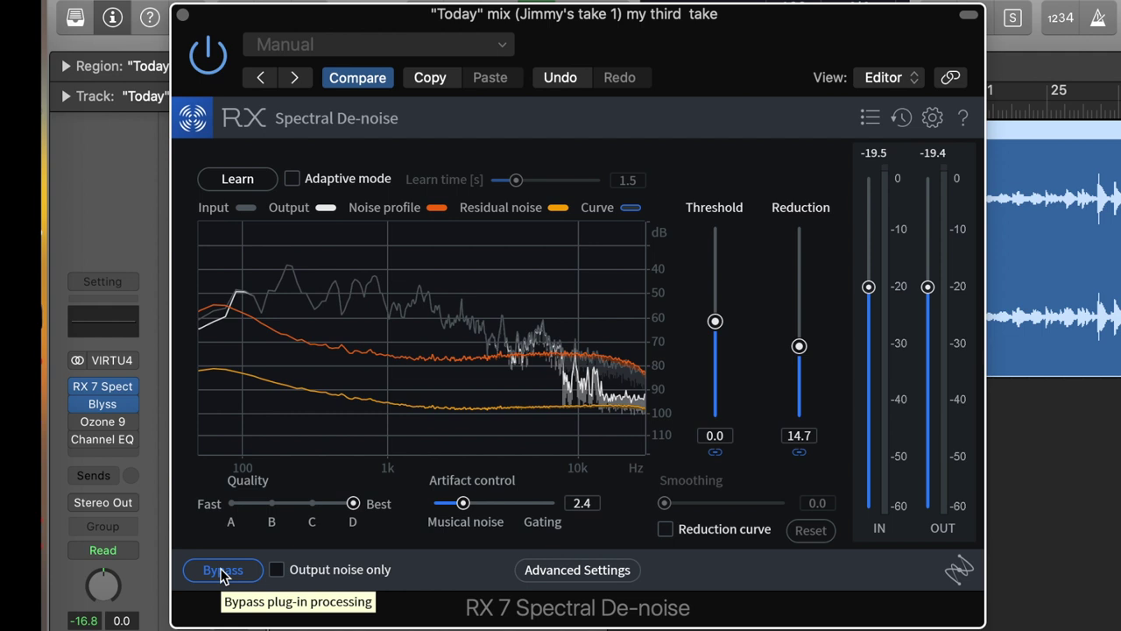
left_click(223, 571)
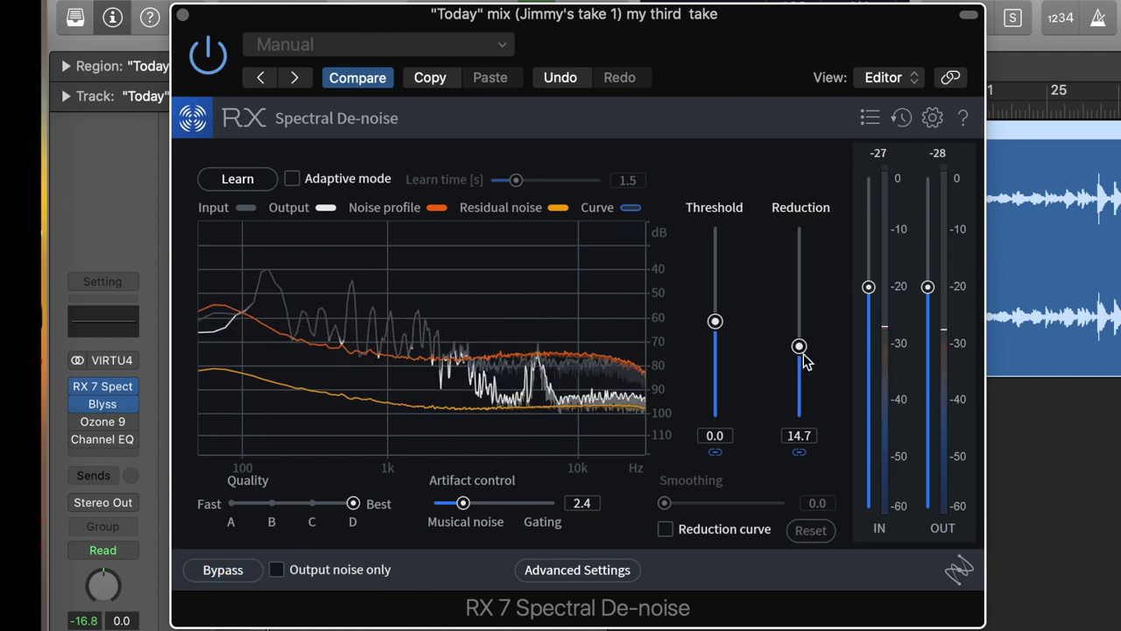
left_click_drag(802, 354, 802, 377)
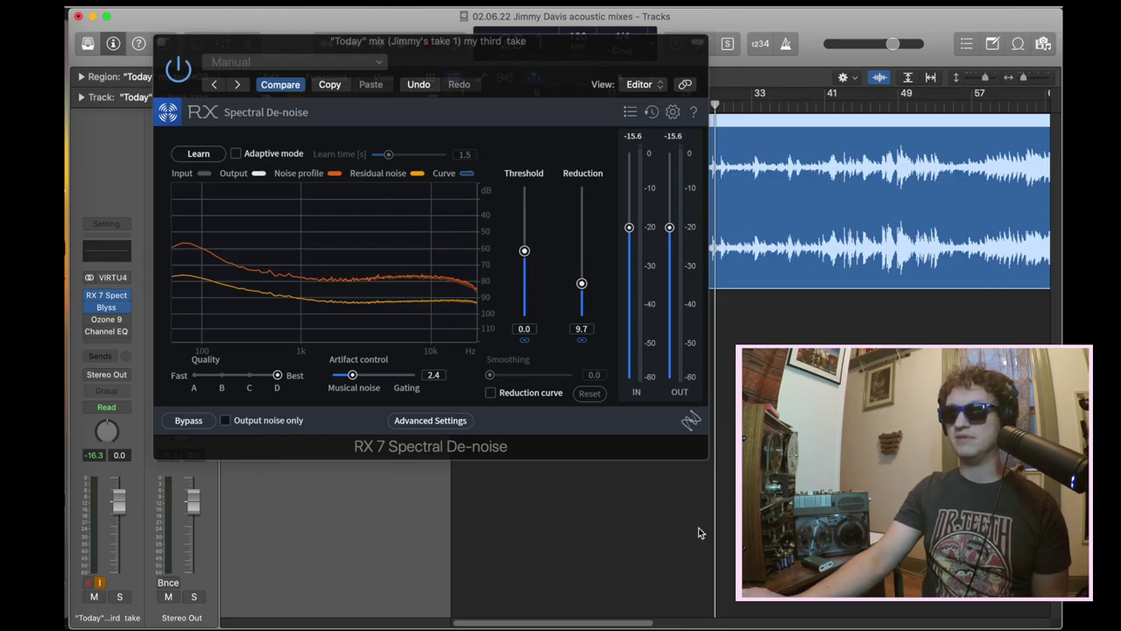
left_click_drag(504, 59, 436, 54)
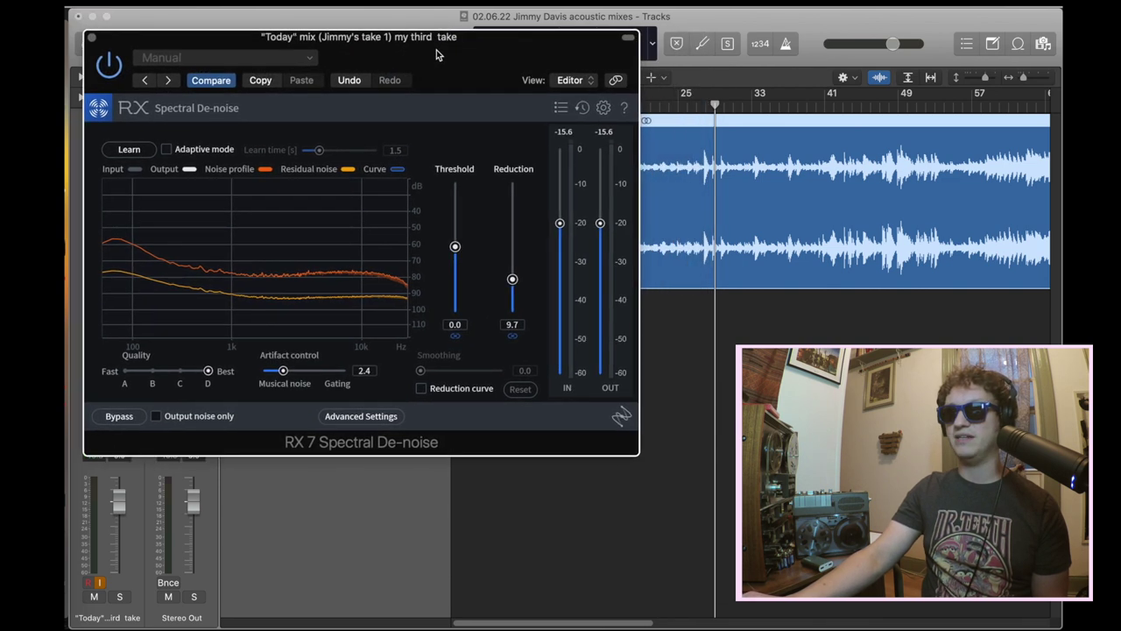
- Play from bar 25 with Output noise only on, Artifact control 10.0 and Reduction 30.7
left_click(687, 98)
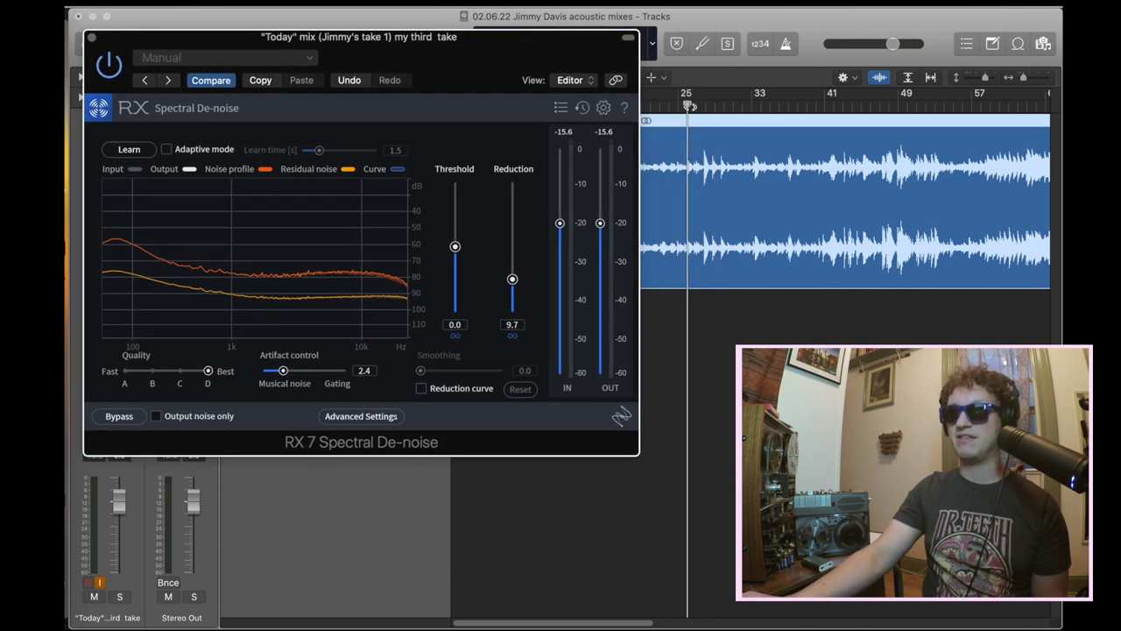
left_click(156, 416)
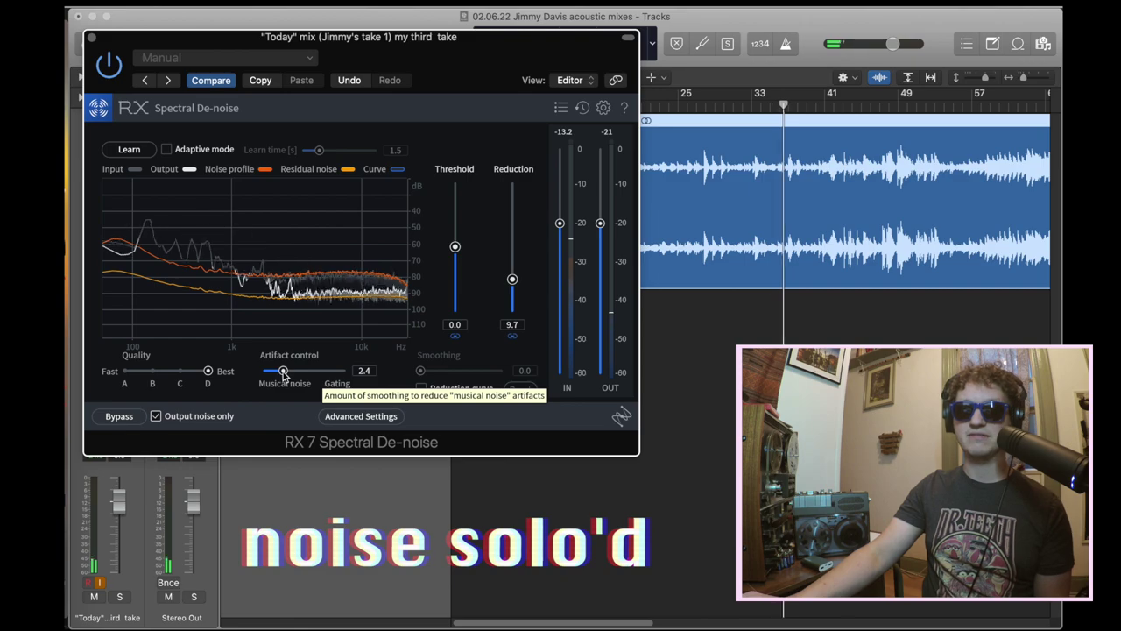
left_click_drag(282, 372, 349, 372)
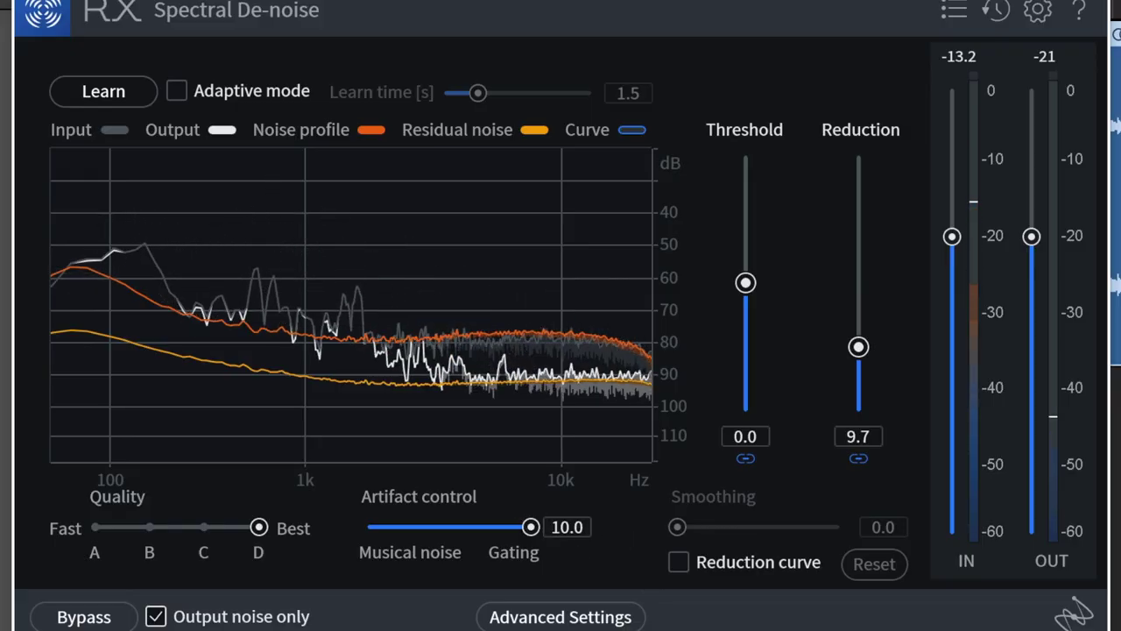
left_click_drag(858, 347, 866, 232)
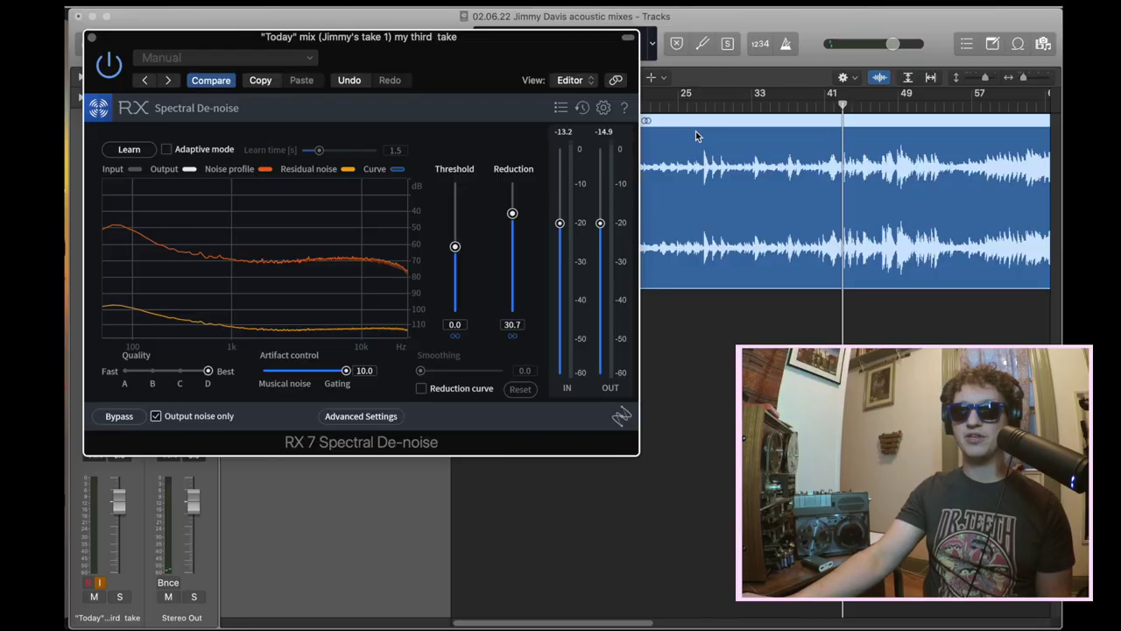
left_click(743, 107)
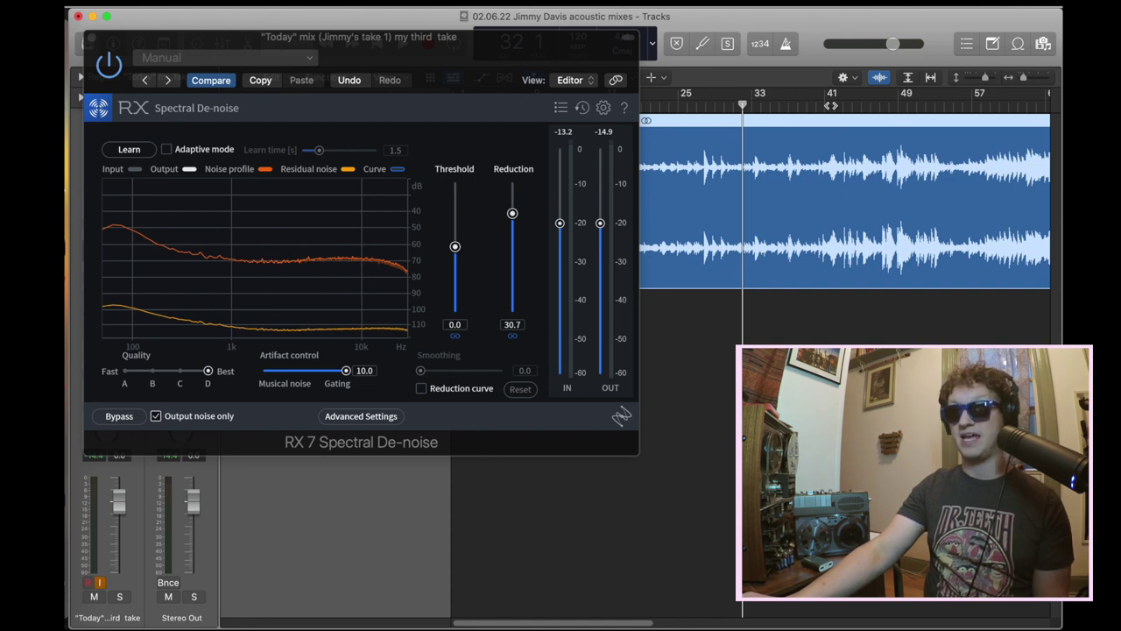
left_click(830, 105)
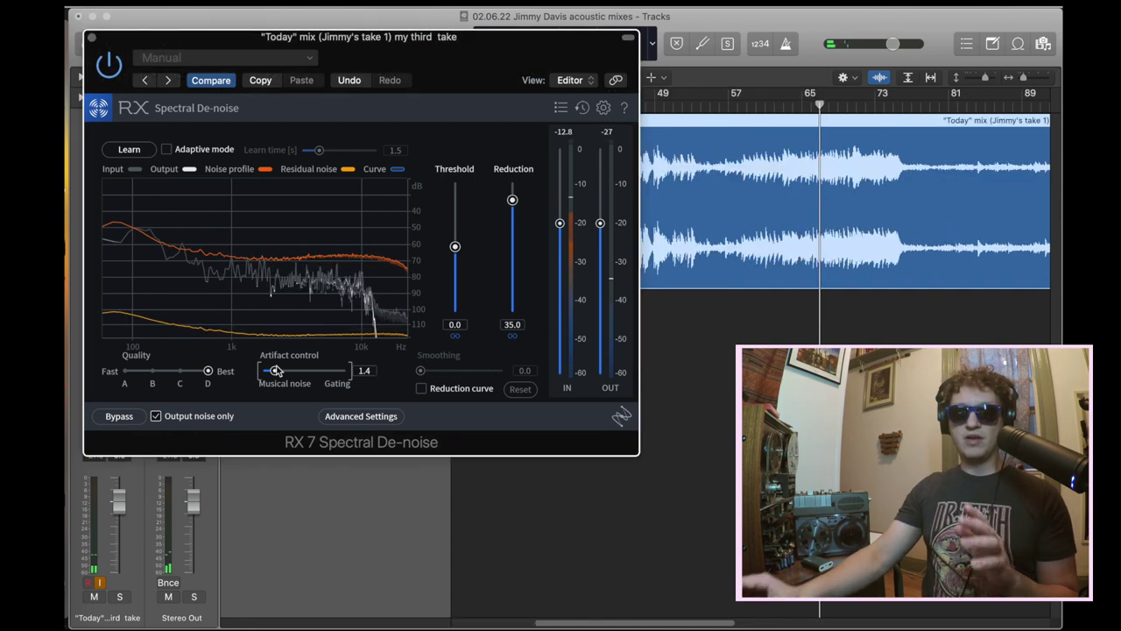
- Set Artifact control to 1.3 and Reduction to 14.2, then turn off Output noise only
key("space")
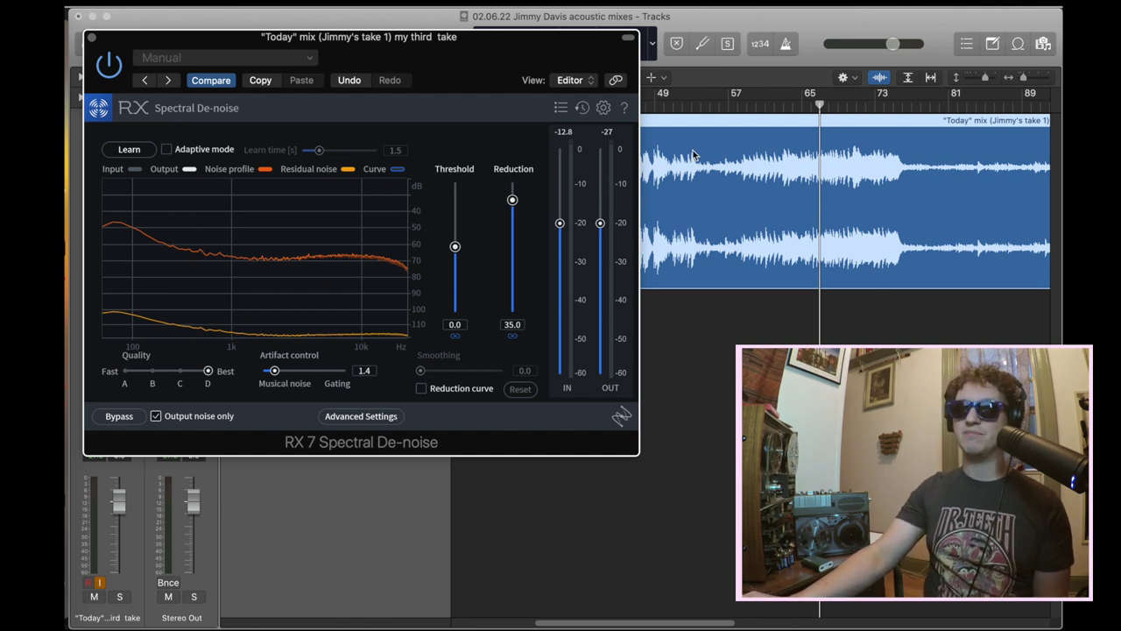
left_click(776, 106)
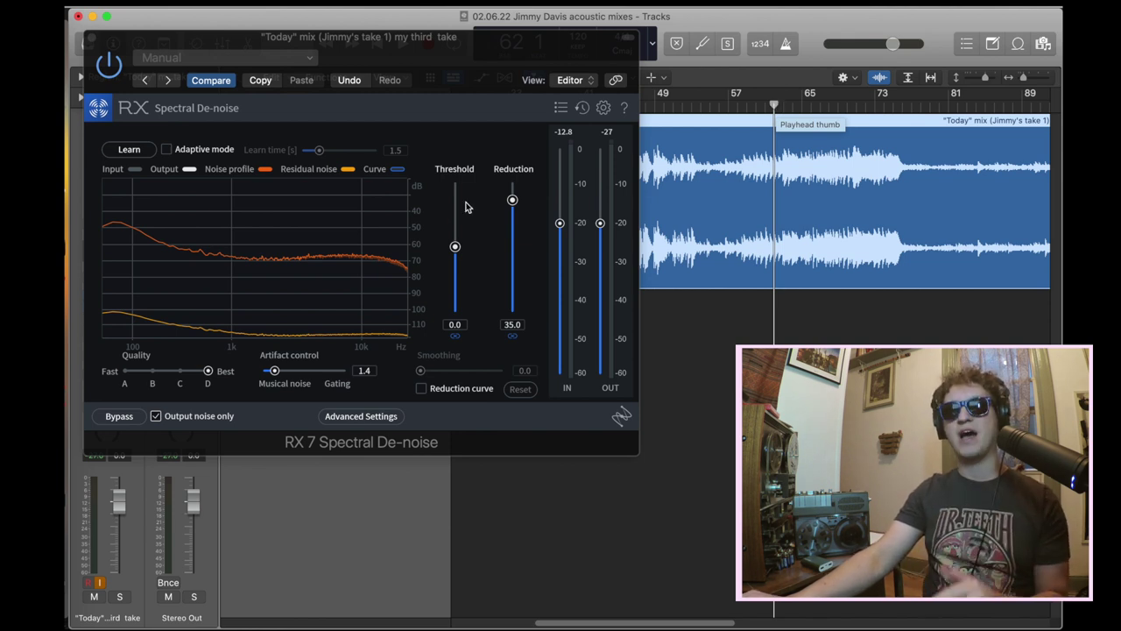
left_click_drag(275, 374, 285, 375)
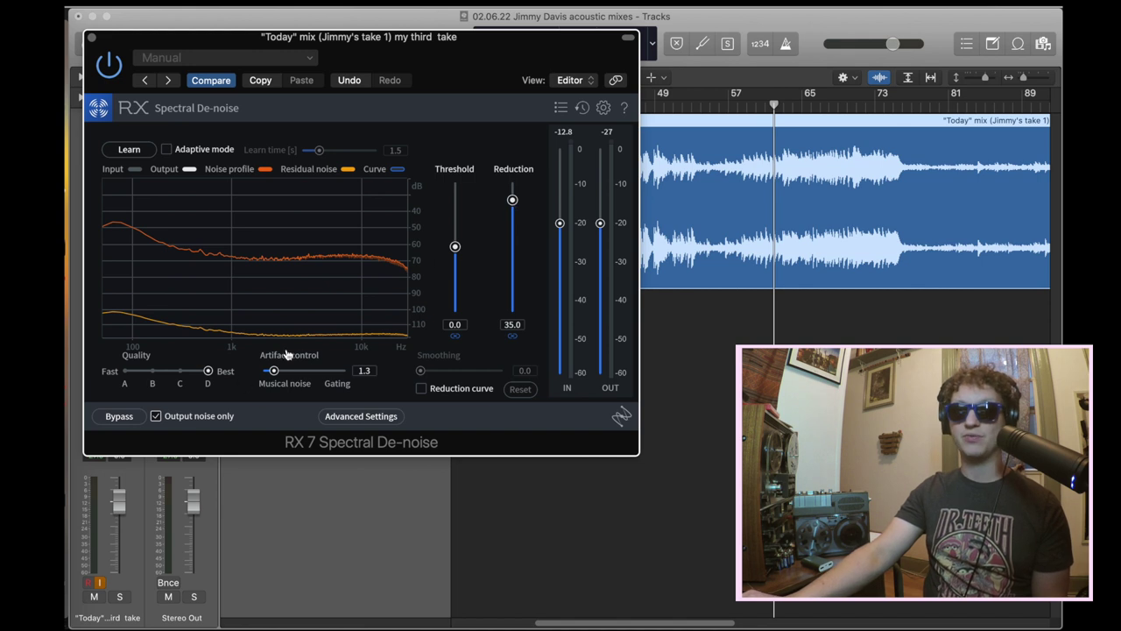
left_click_drag(512, 238, 512, 260)
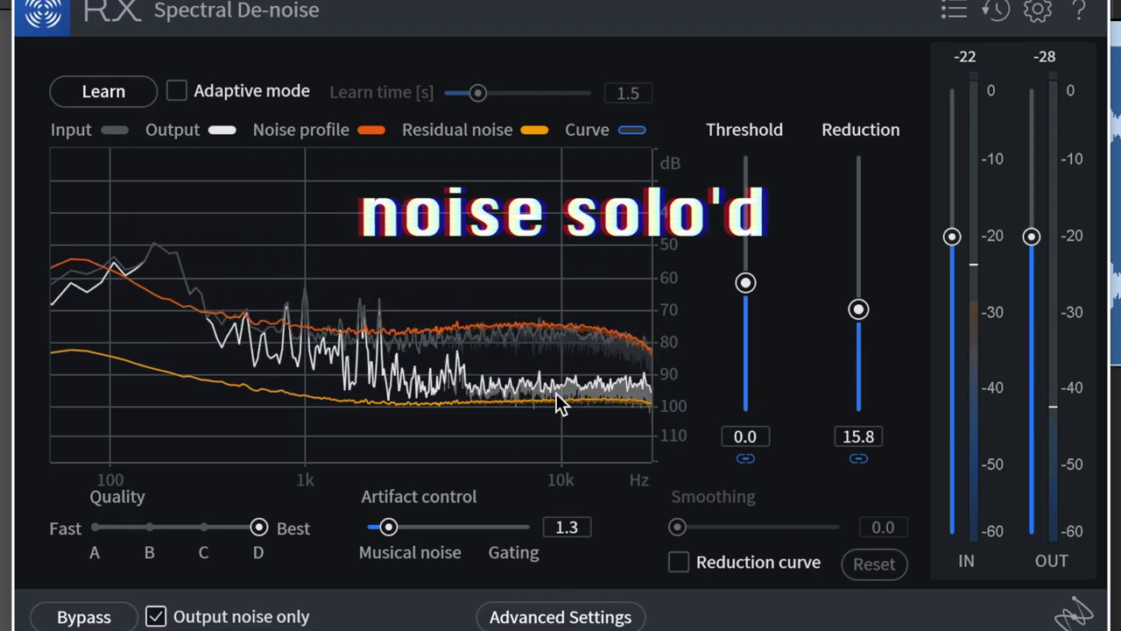
mouse_move(858, 310)
left_mouse_down()
mouse_move(858, 165)
mouse_move(860, 322)
left_mouse_up()
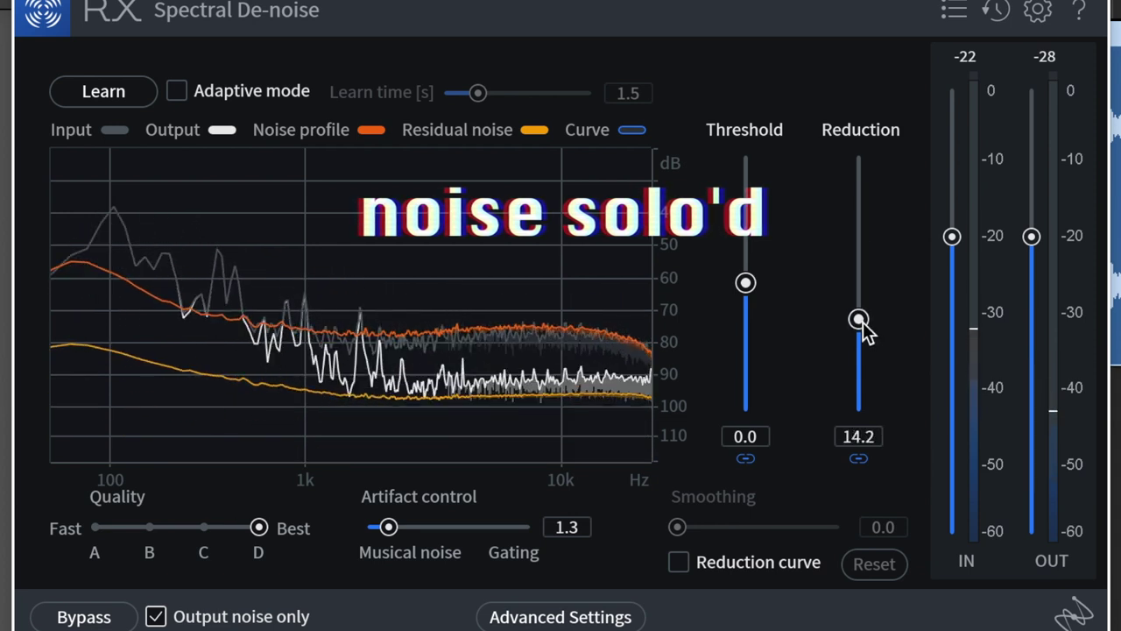
left_click(157, 617)
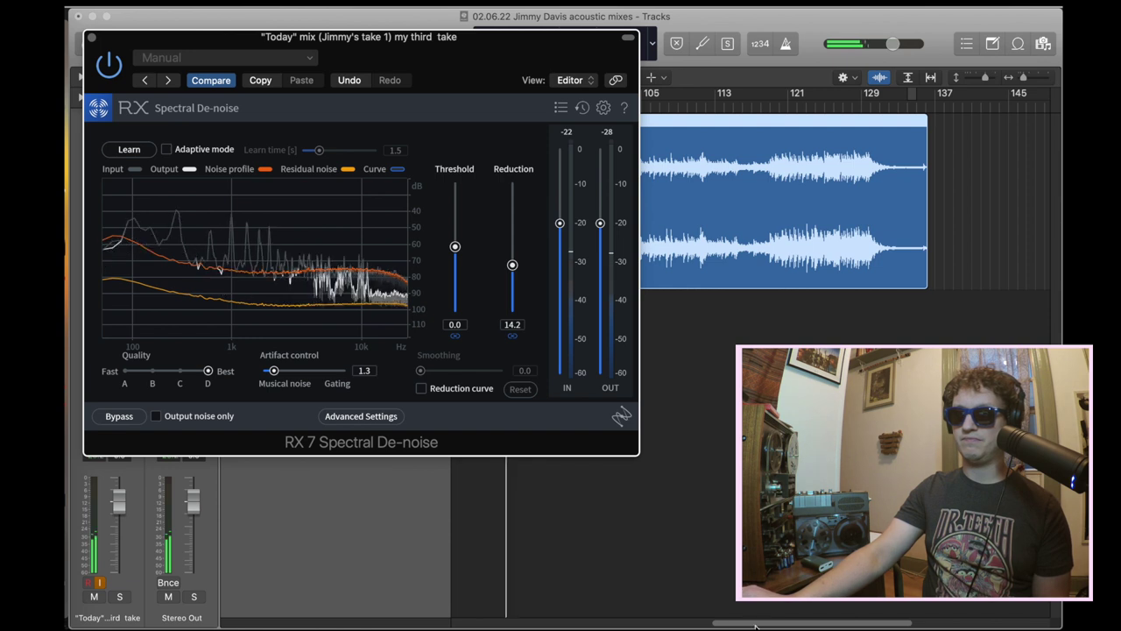
left_click_drag(754, 625, 649, 625)
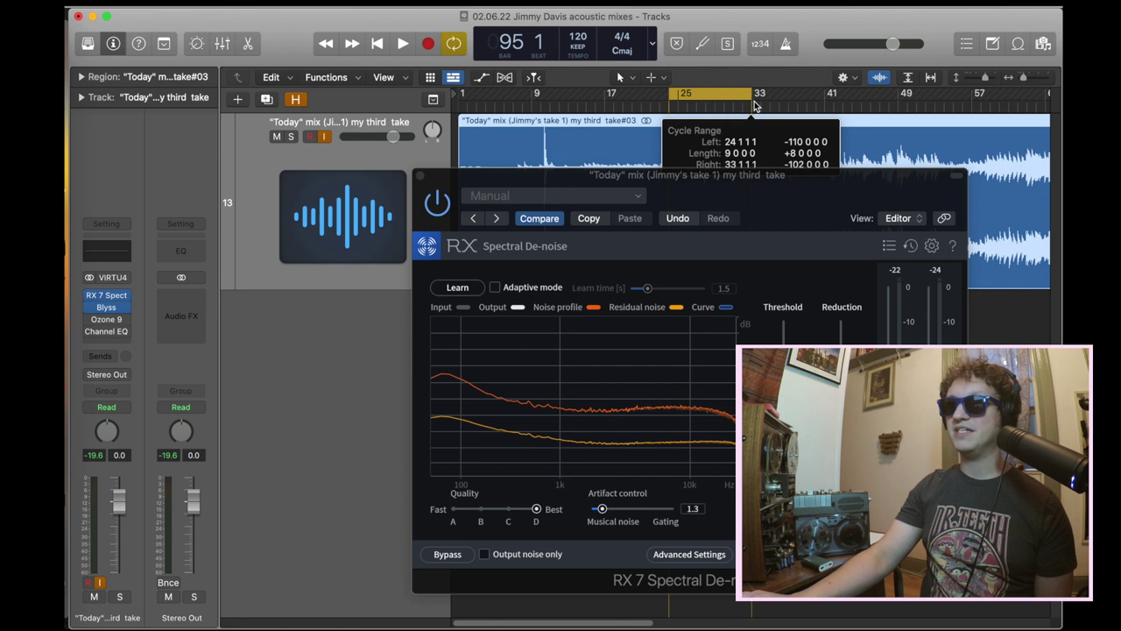
- Cycle bars 24–33, play them, and bypass Spectral De-noise to hear the unprocessed audio
left_click_drag(709, 182, 511, 101)
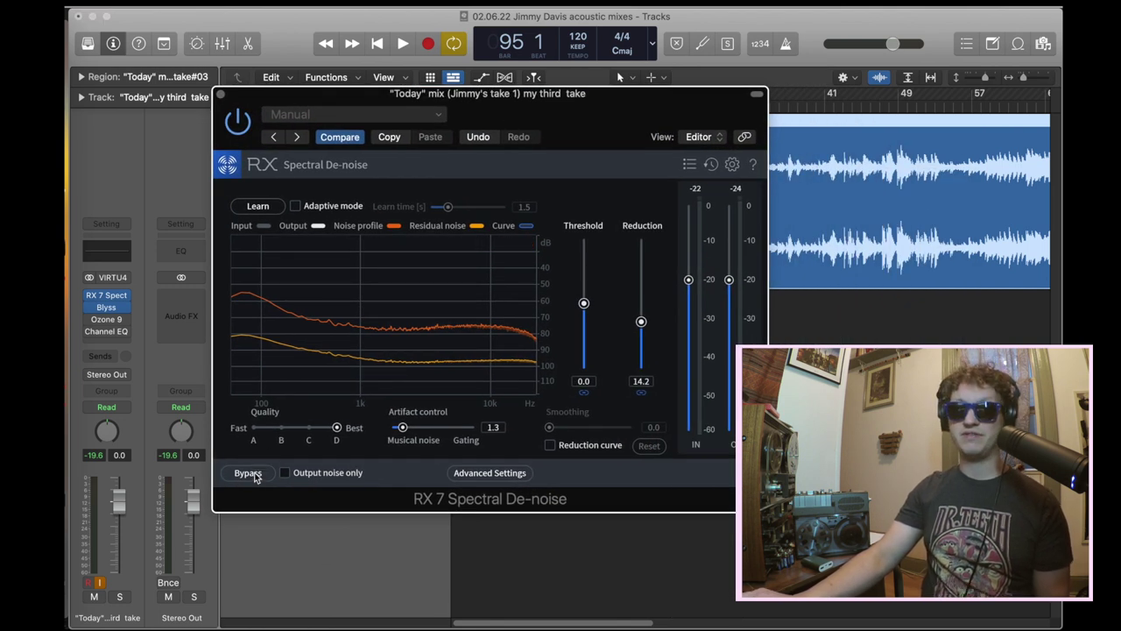
key("space")
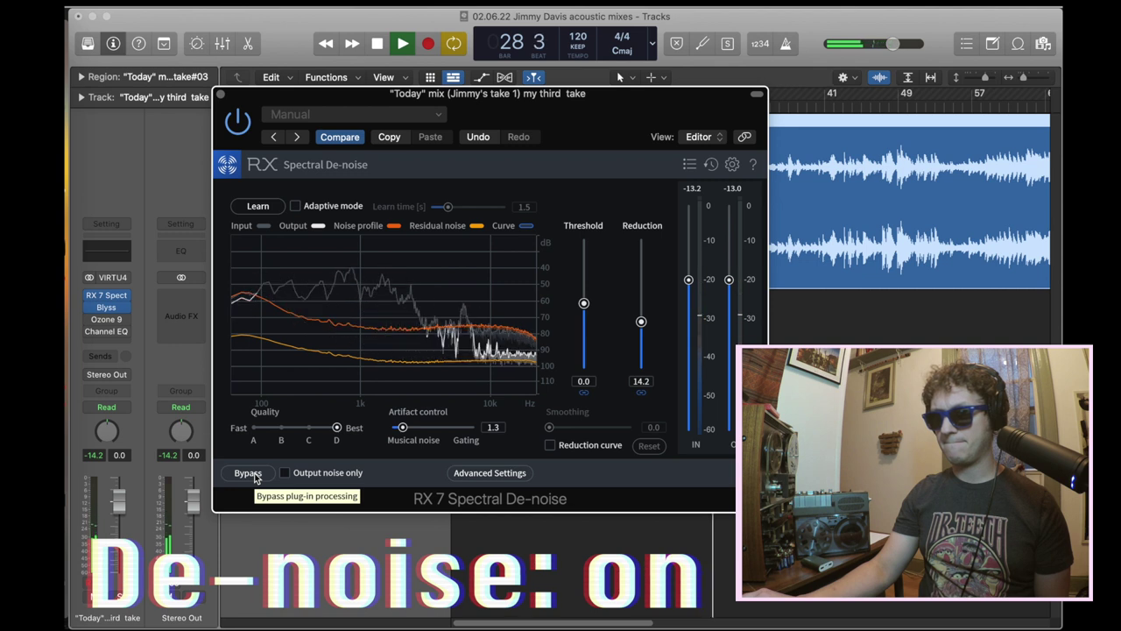
left_click(255, 475)
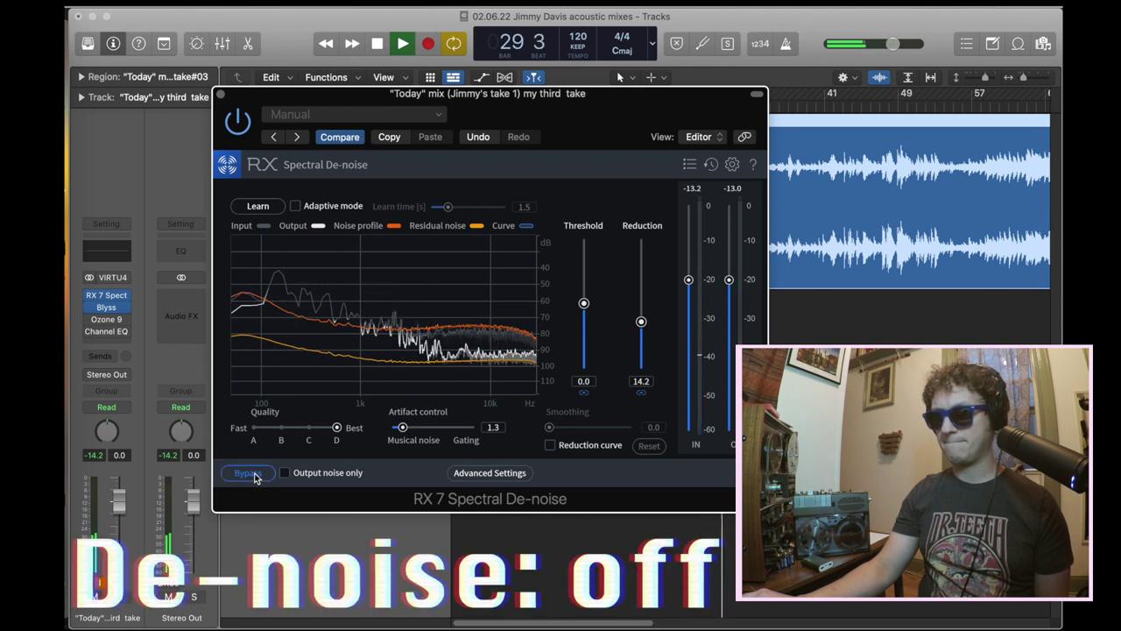
- Re-enable Spectral De-noise, close the Blyss plugin window, and zoom out on the 'Today' region
left_click(255, 475)
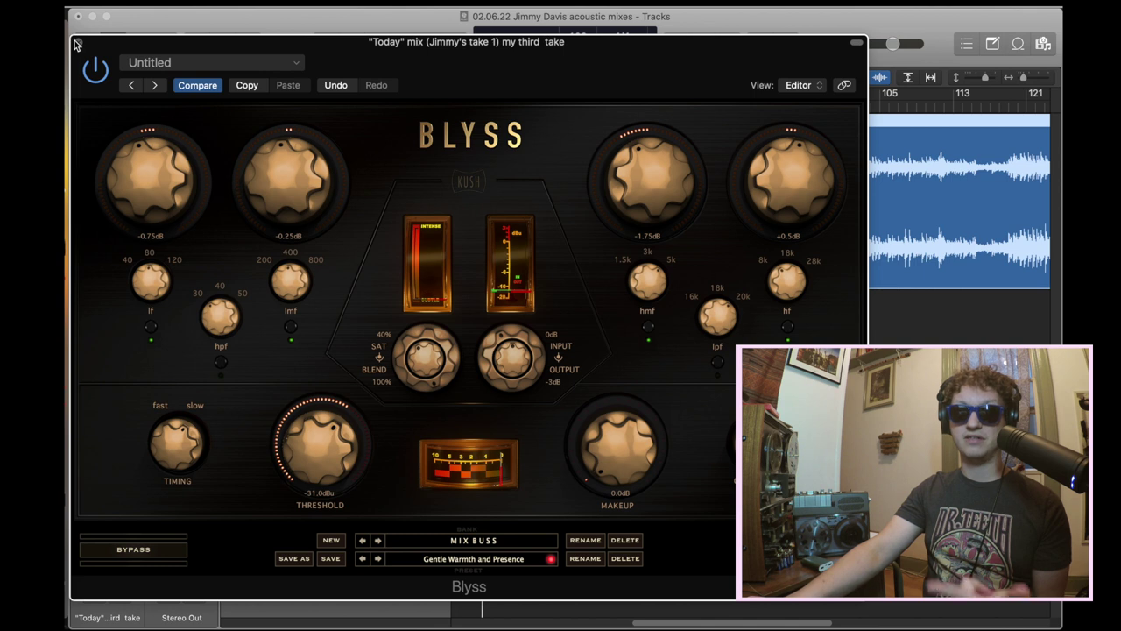
left_click(77, 43)
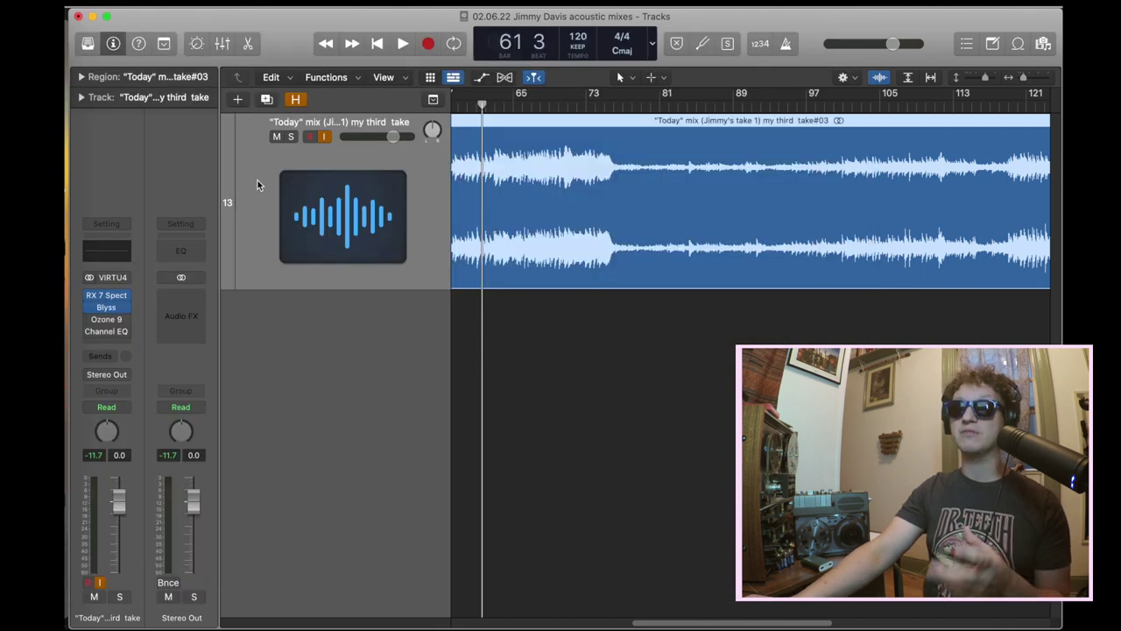
key("super+Left")
key("super+Left")
key("super+Left")
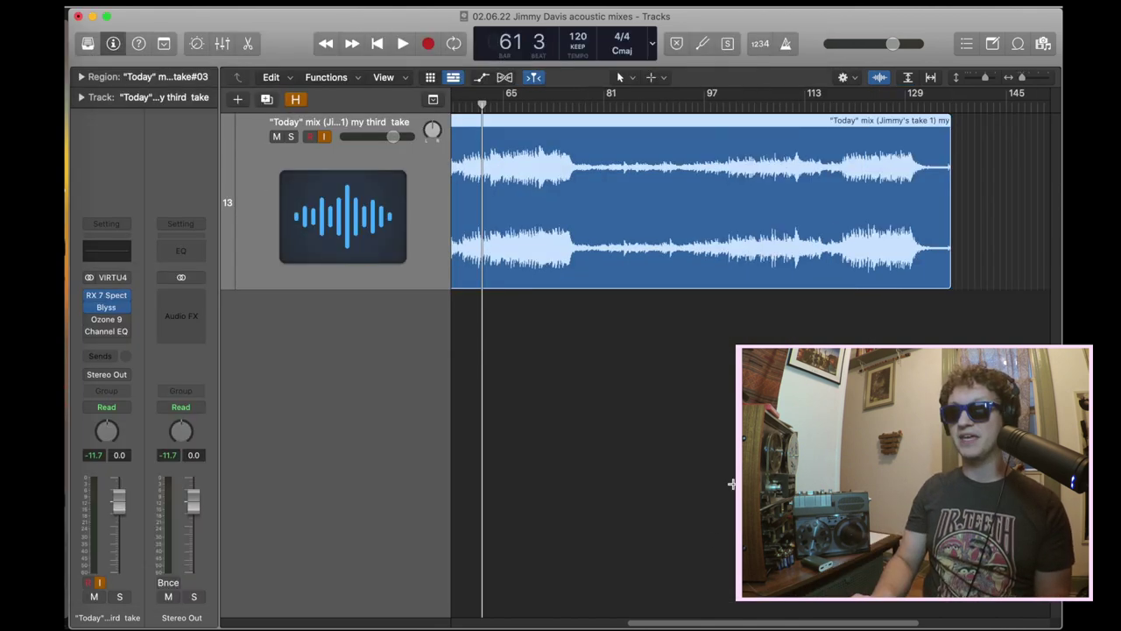